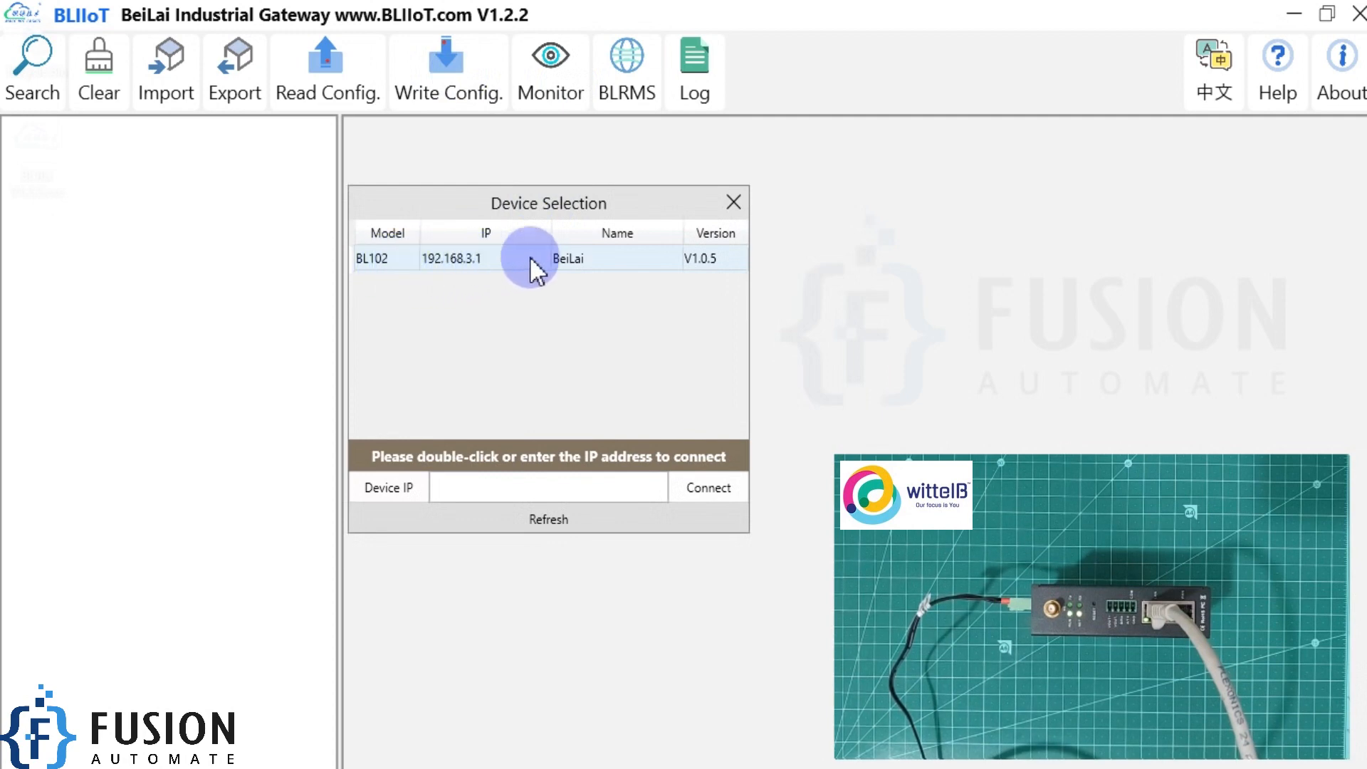
Connect to the BL102 device found at 192.168.3.1 and log in with the device password.
{"action": "double_click", "coordinate": [557, 259]}
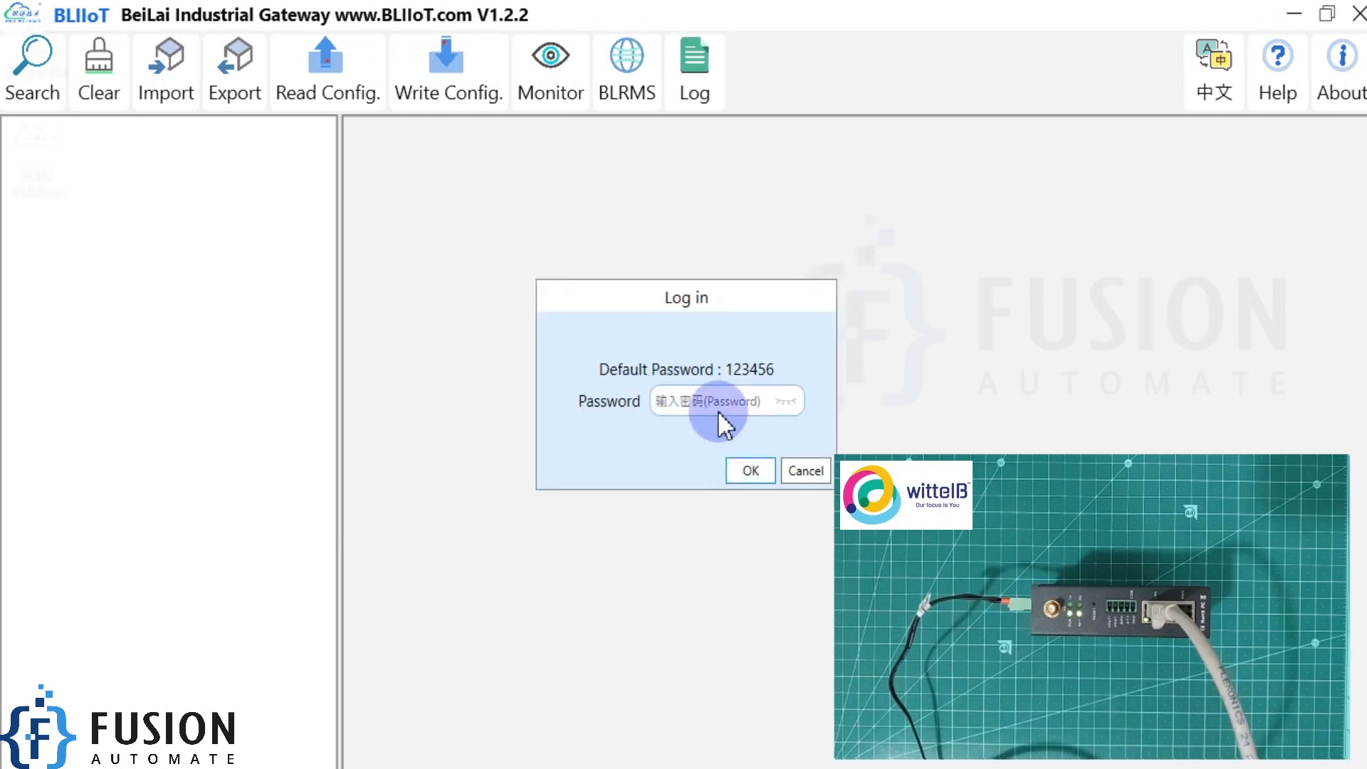
{"action": "type", "text": "1"}
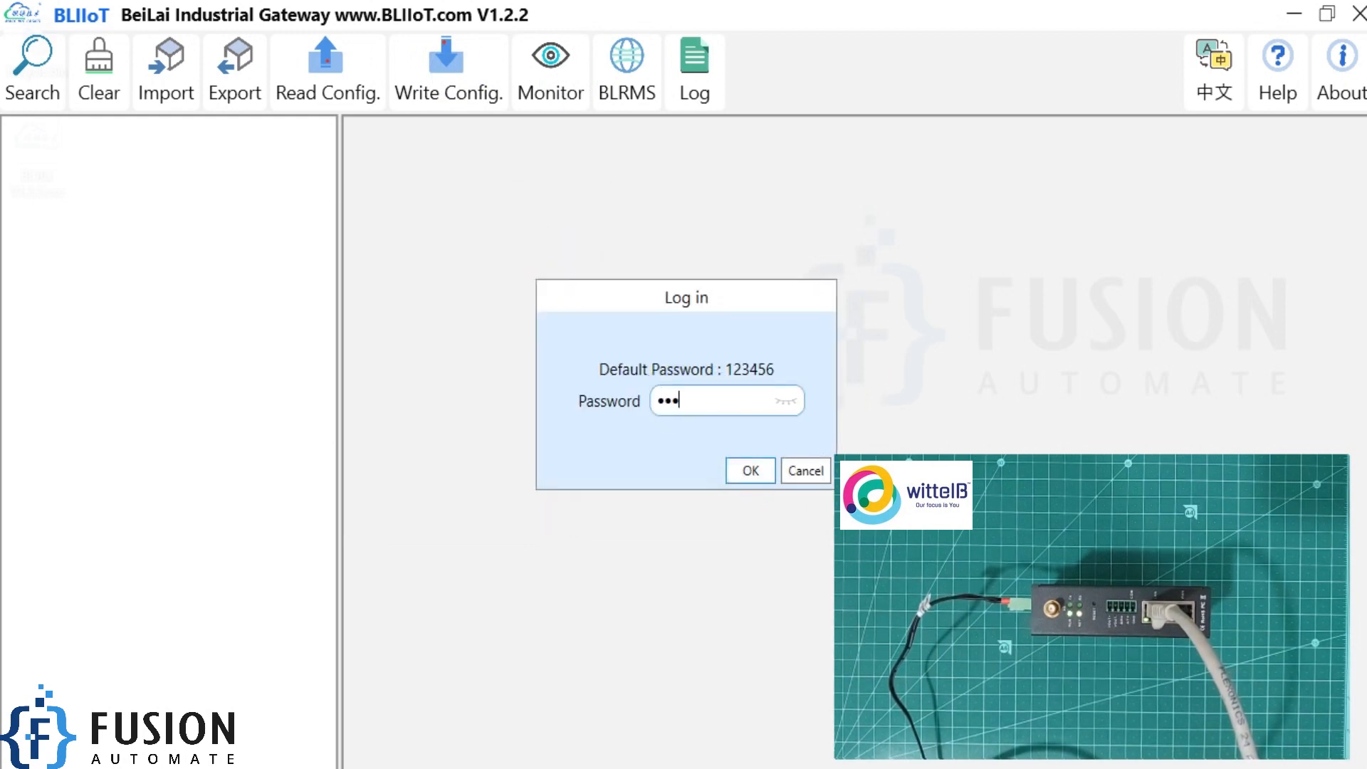
{"action": "type", "text": "23456"}
{"action": "left_click", "coordinate": [751, 471]}
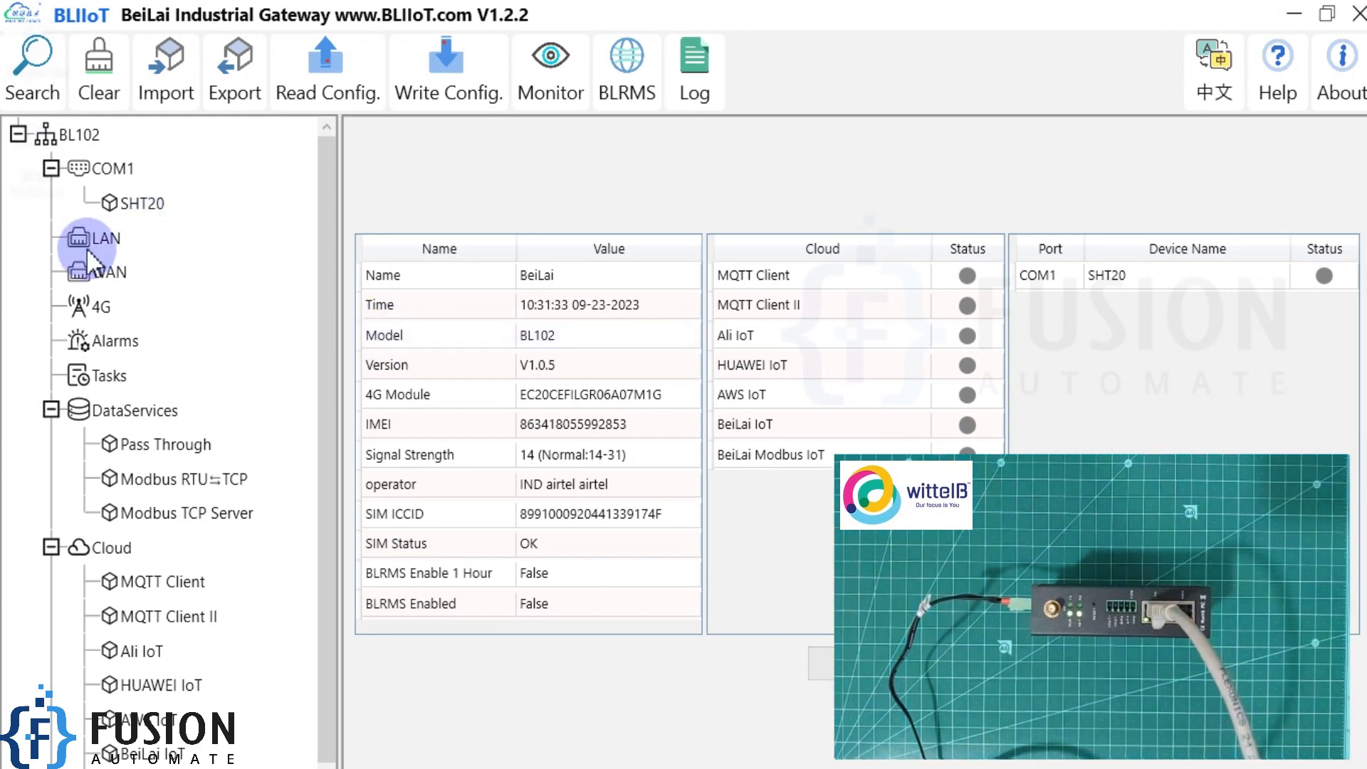
Set the LAN port's IP address to 192.168.3.5 in the gateway's Ethernet settings and confirm the change.
{"action": "double_click", "coordinate": [104, 247]}
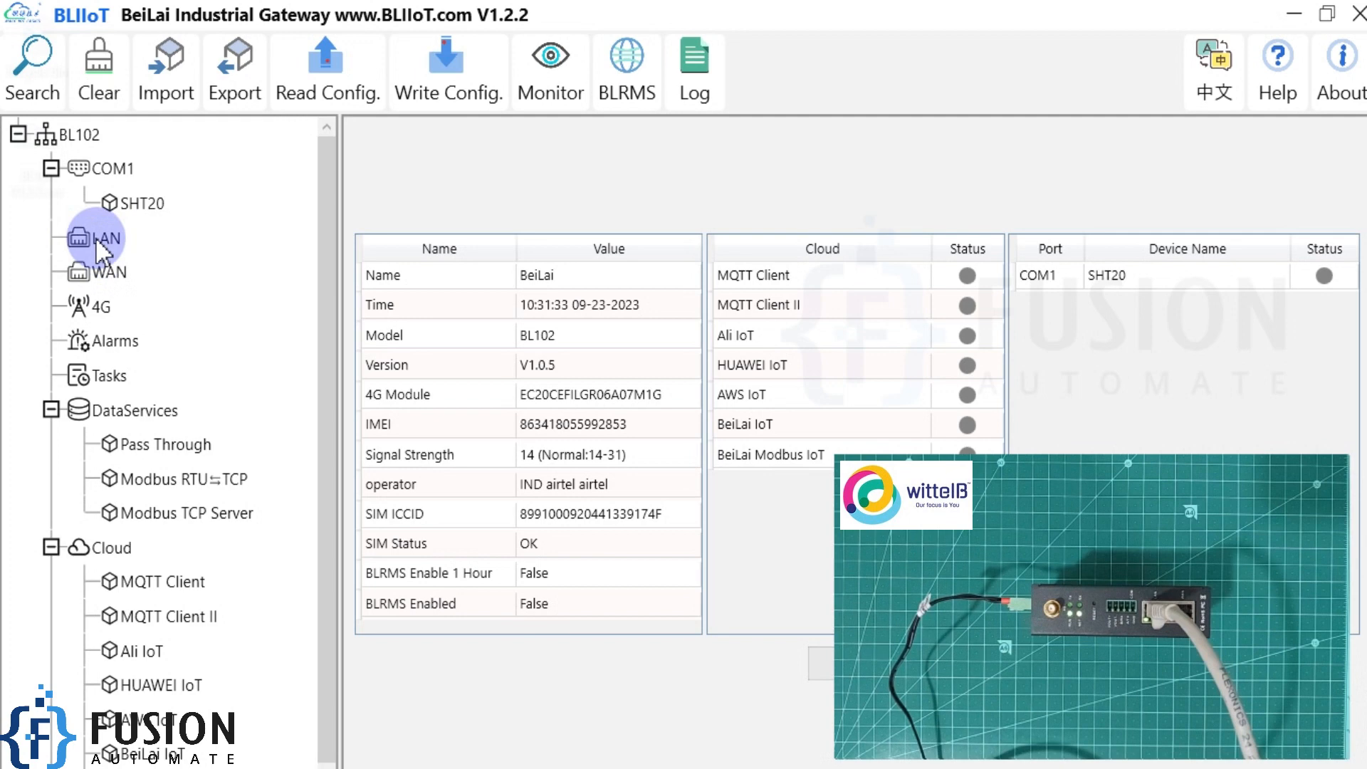
{"action": "left_click_drag", "start_coordinate": [701, 244], "coordinate": [570, 234]}
{"action": "left_click_drag", "start_coordinate": [567, 326], "coordinate": [644, 318]}
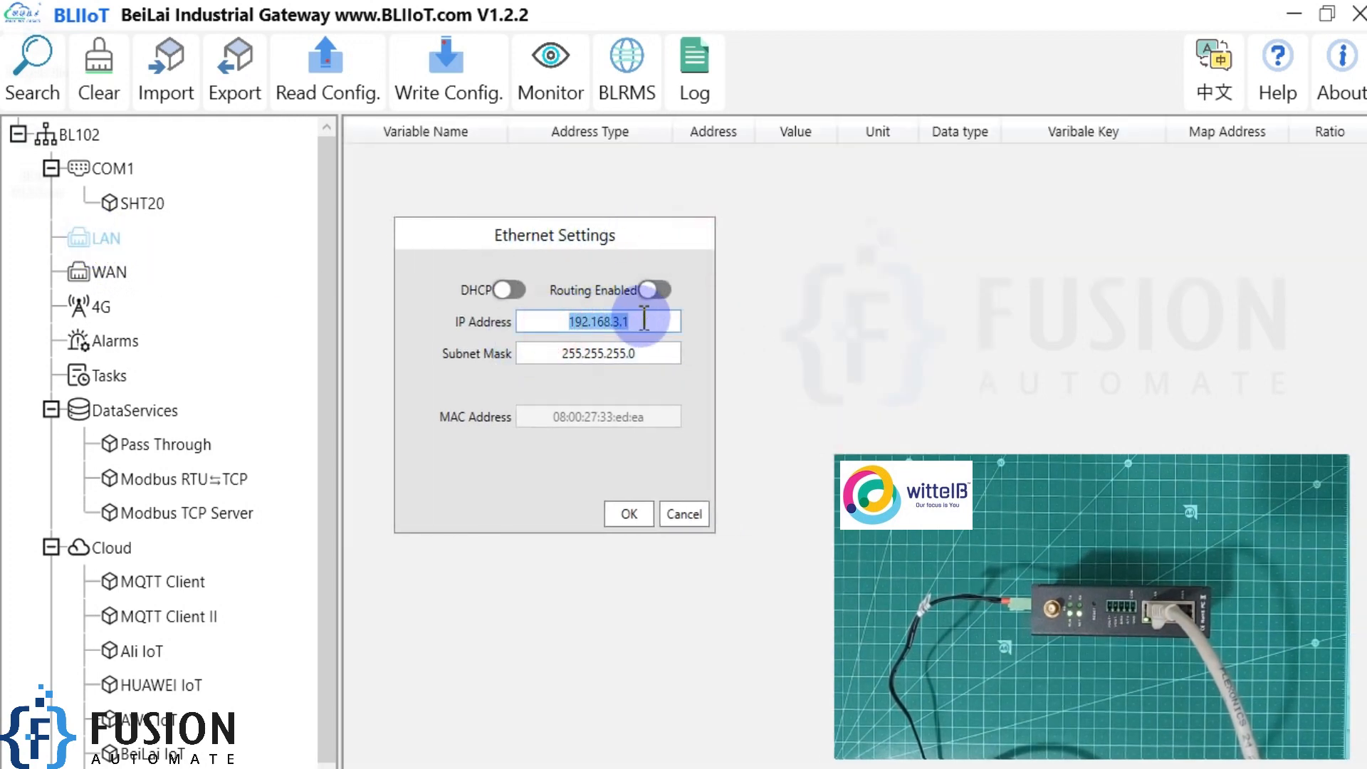
{"action": "left_click_drag", "start_coordinate": [543, 352], "coordinate": [650, 361]}
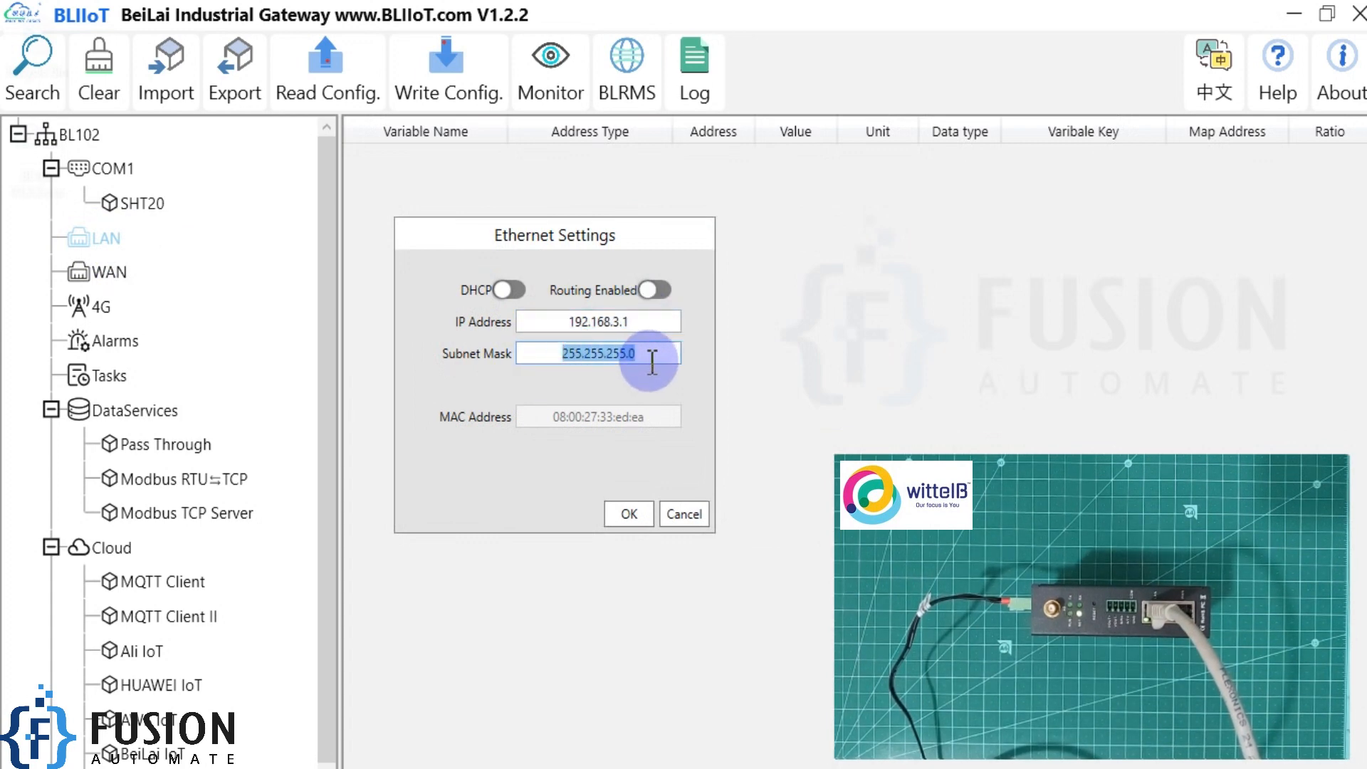
{"action": "left_click_drag", "start_coordinate": [527, 324], "coordinate": [617, 324]}
{"action": "left_click", "coordinate": [644, 322]}
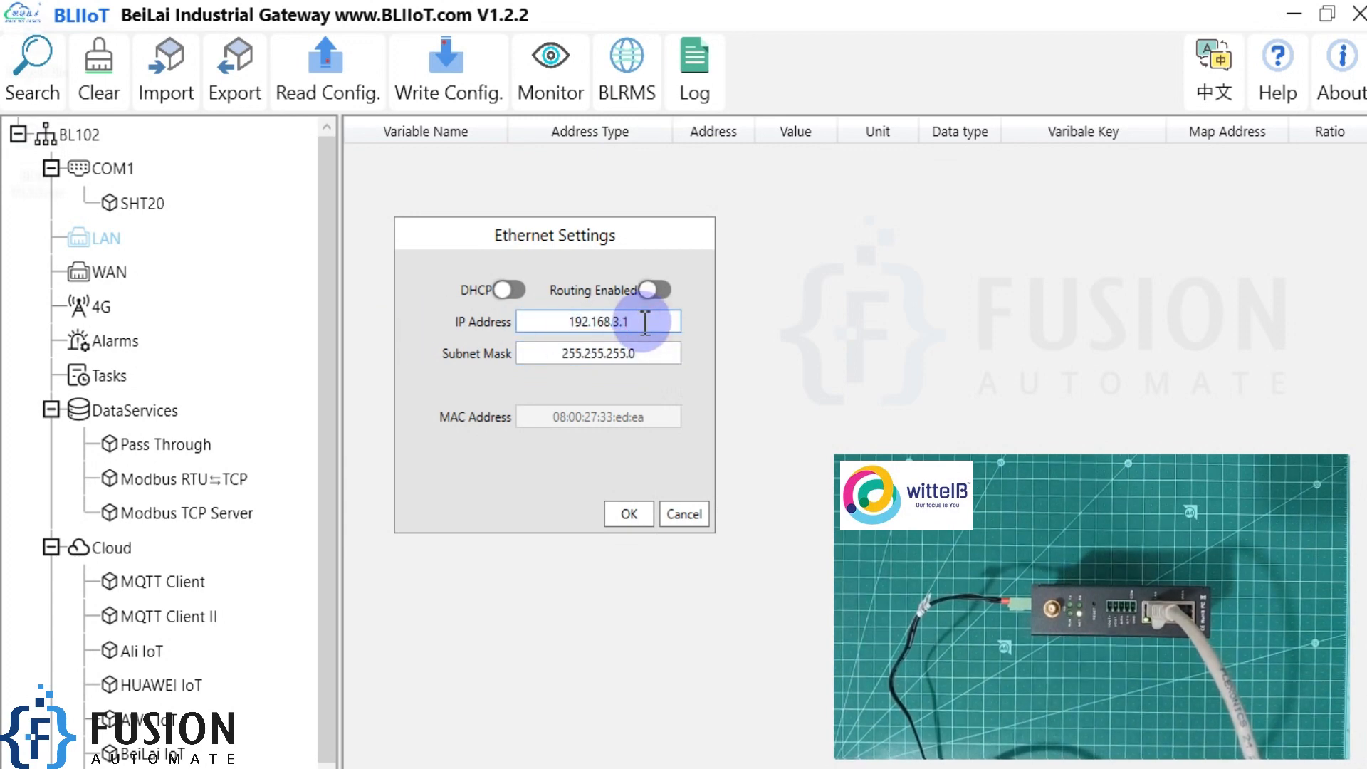
{"action": "key", "text": "BackSpace"}
{"action": "type", "text": "5"}
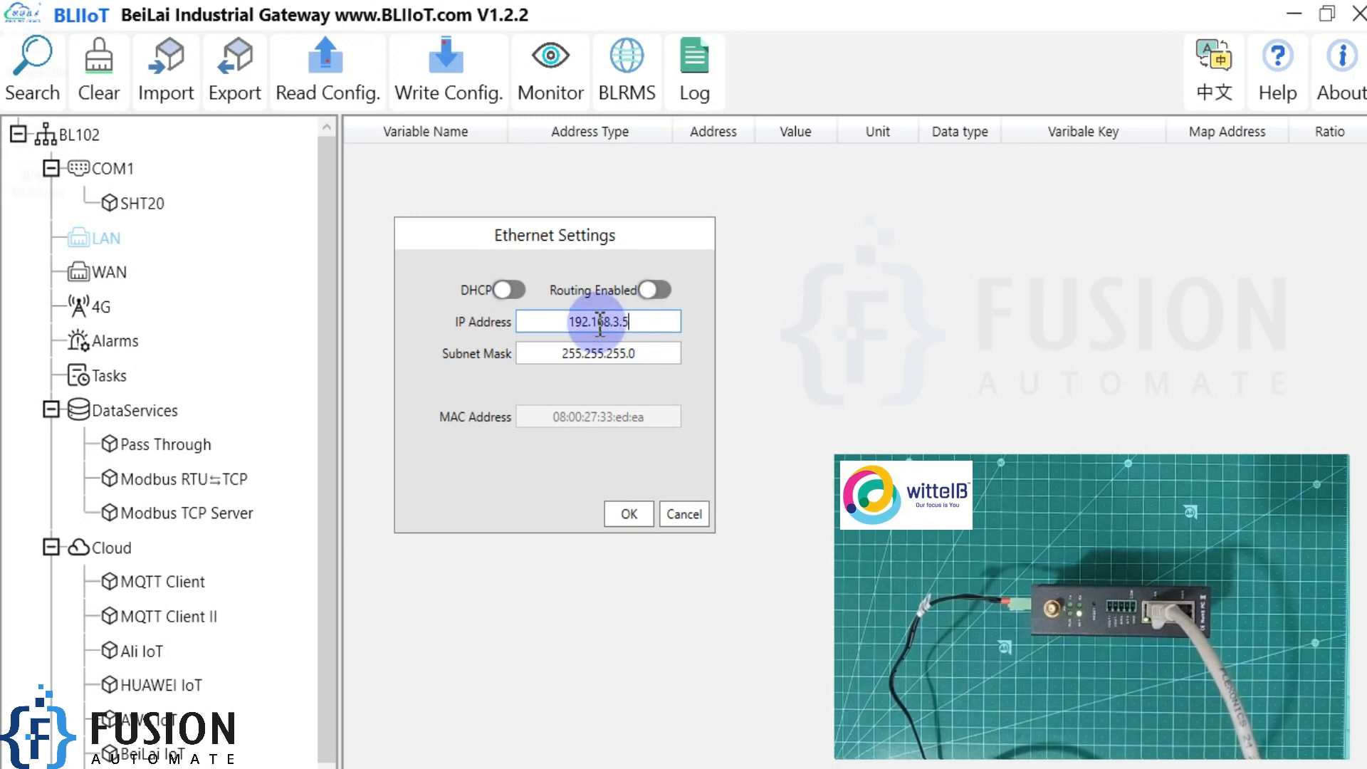
{"action": "left_click_drag", "start_coordinate": [563, 326], "coordinate": [643, 326]}
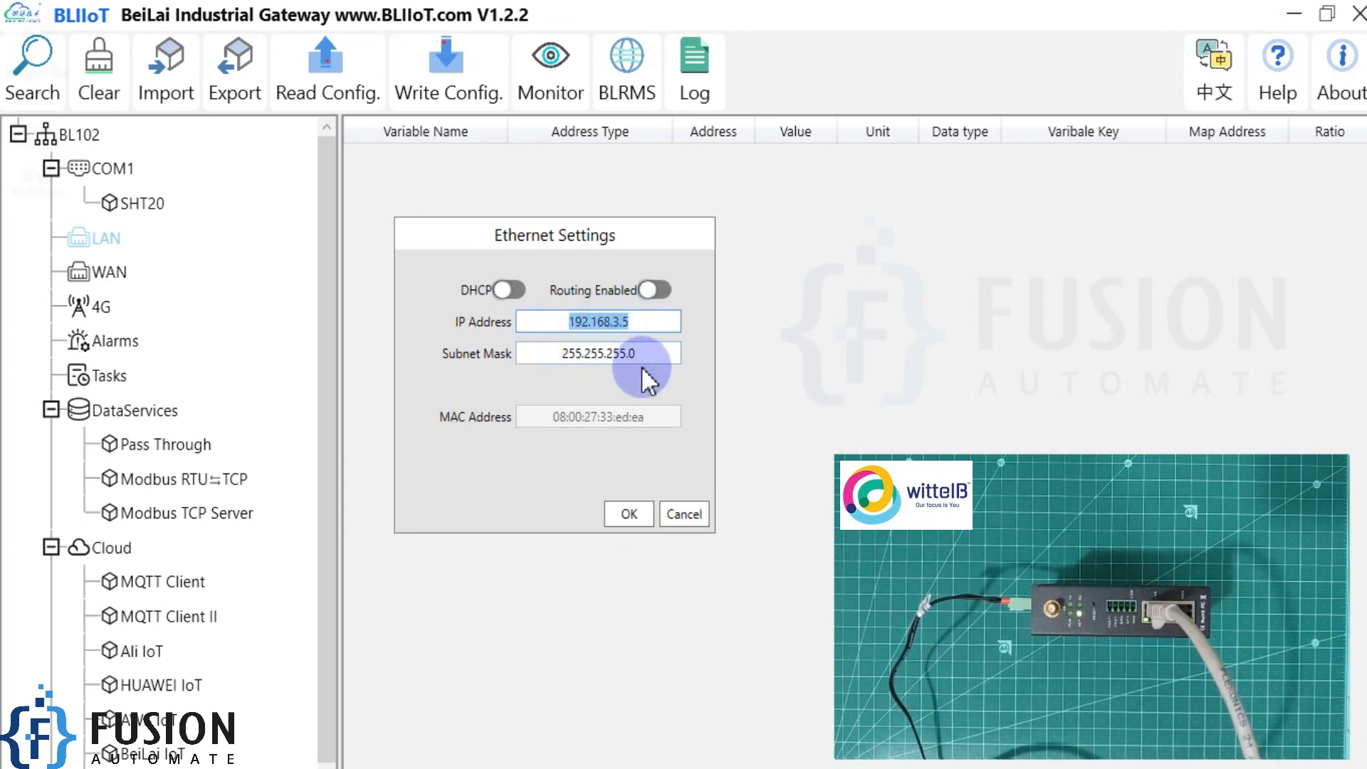
{"action": "left_click", "coordinate": [629, 516]}
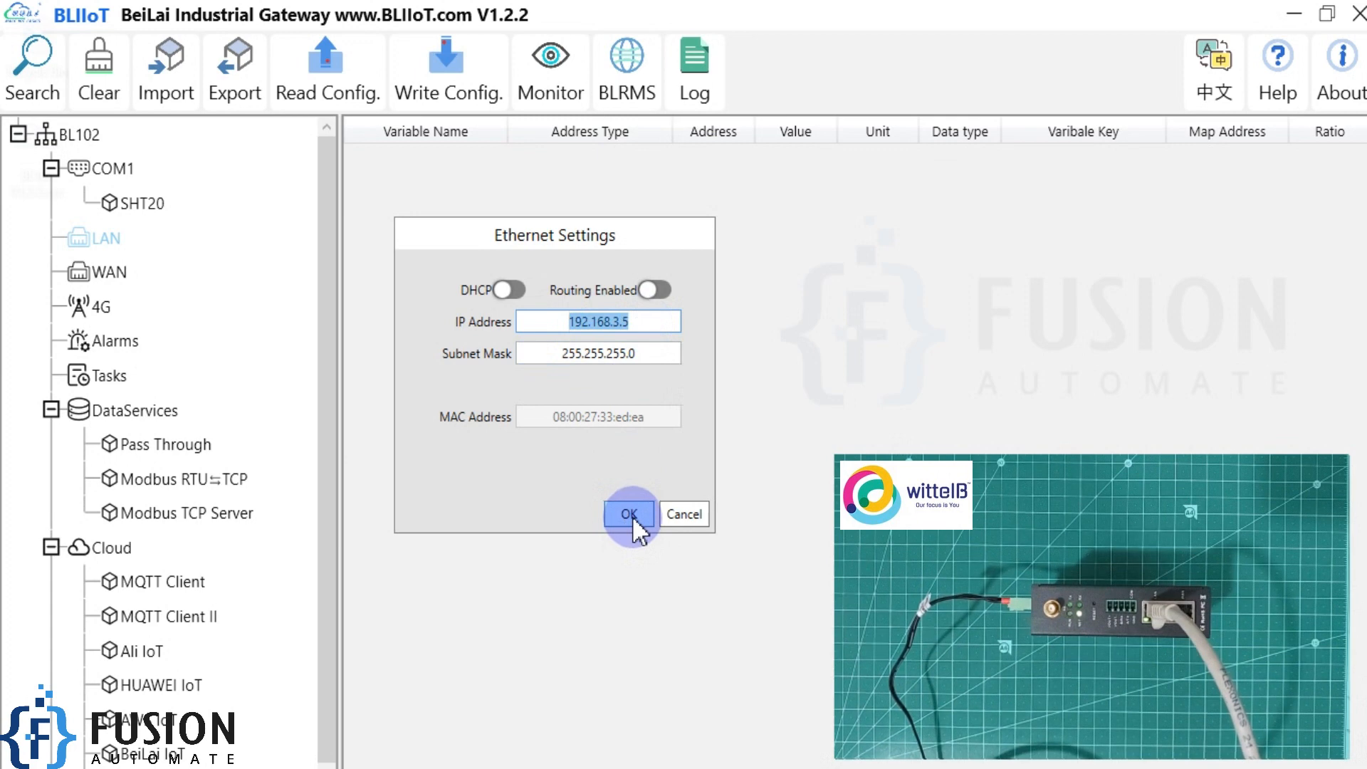
{"action": "left_click", "coordinate": [696, 420]}
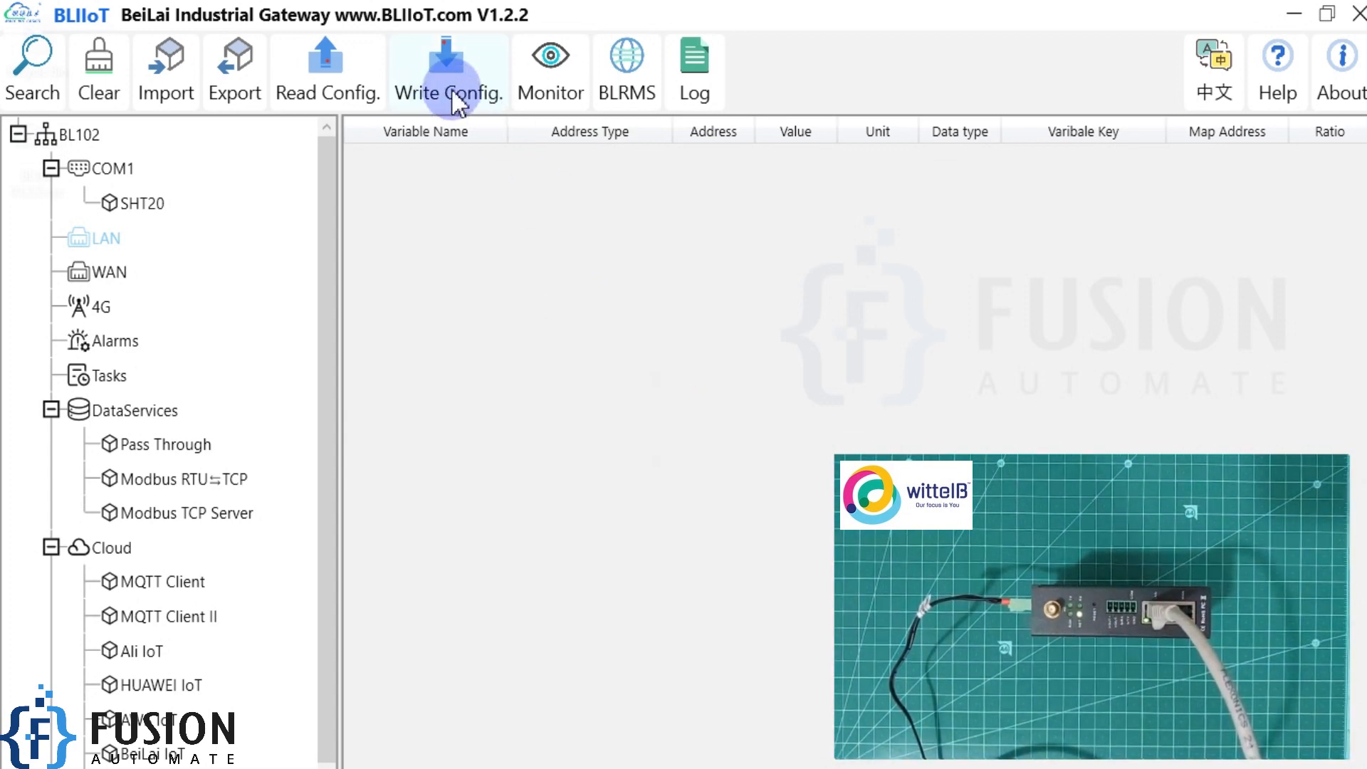
Open Command Prompt and start a continuous ping to 192.168.3.1.
{"action": "key", "text": "super"}
{"action": "type", "text": "cmd"}
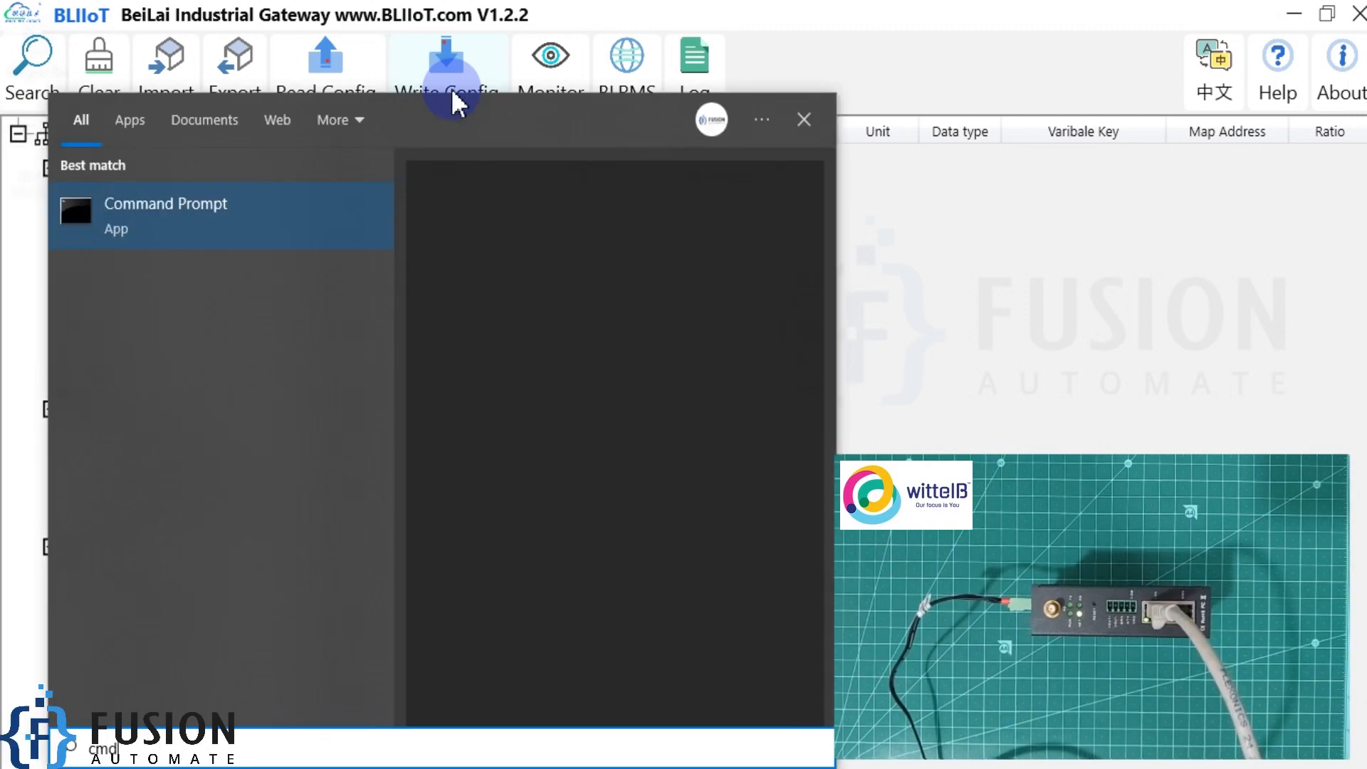
{"action": "key", "text": "Return"}
{"action": "type", "text": "pin"}
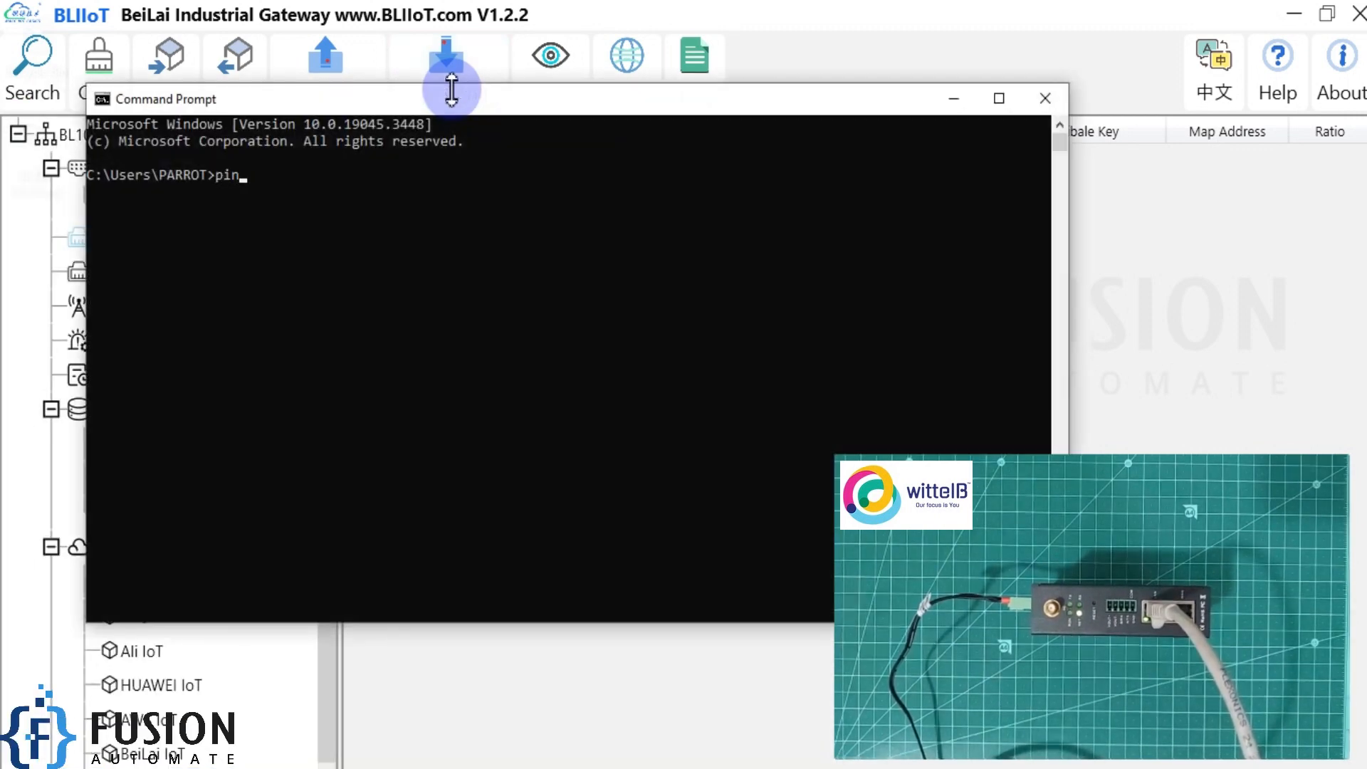
{"action": "type", "text": "g 192."}
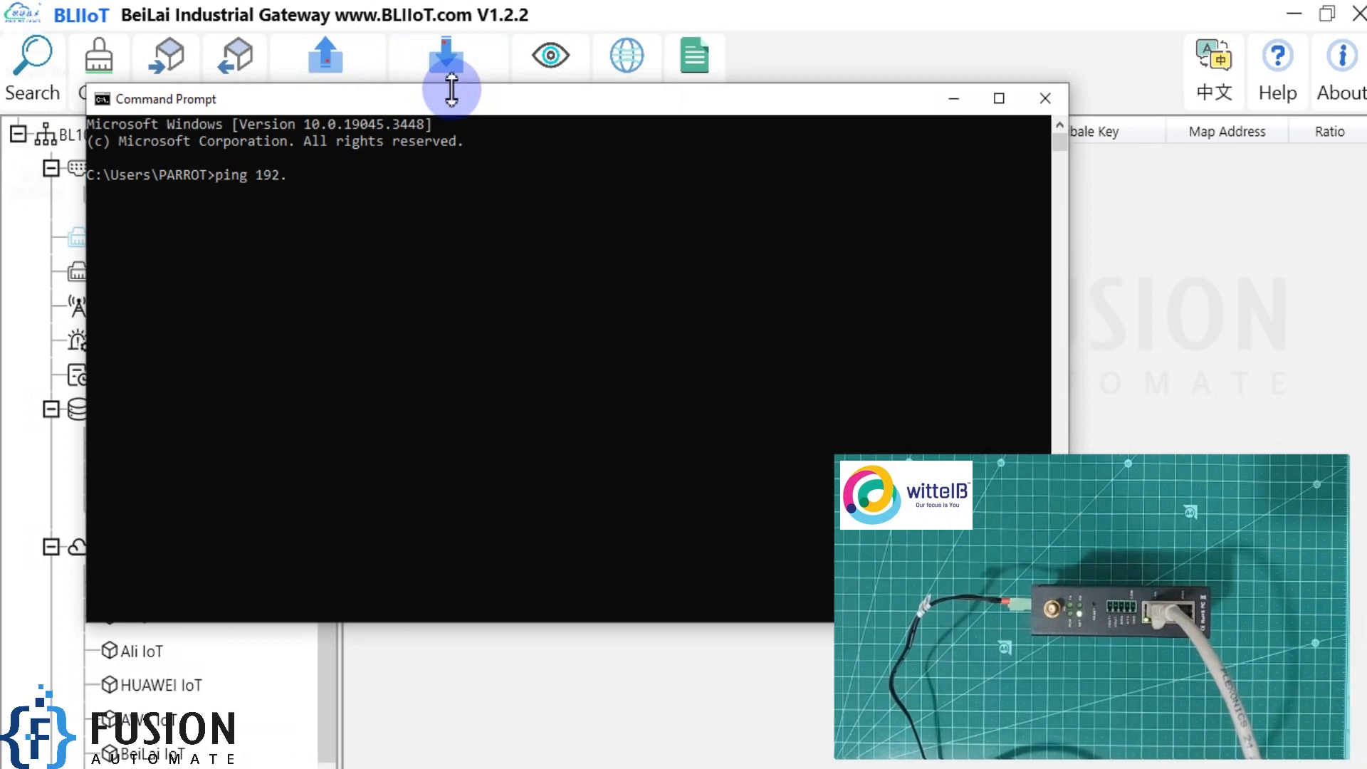
{"action": "type", "text": "168.3.1 -t"}
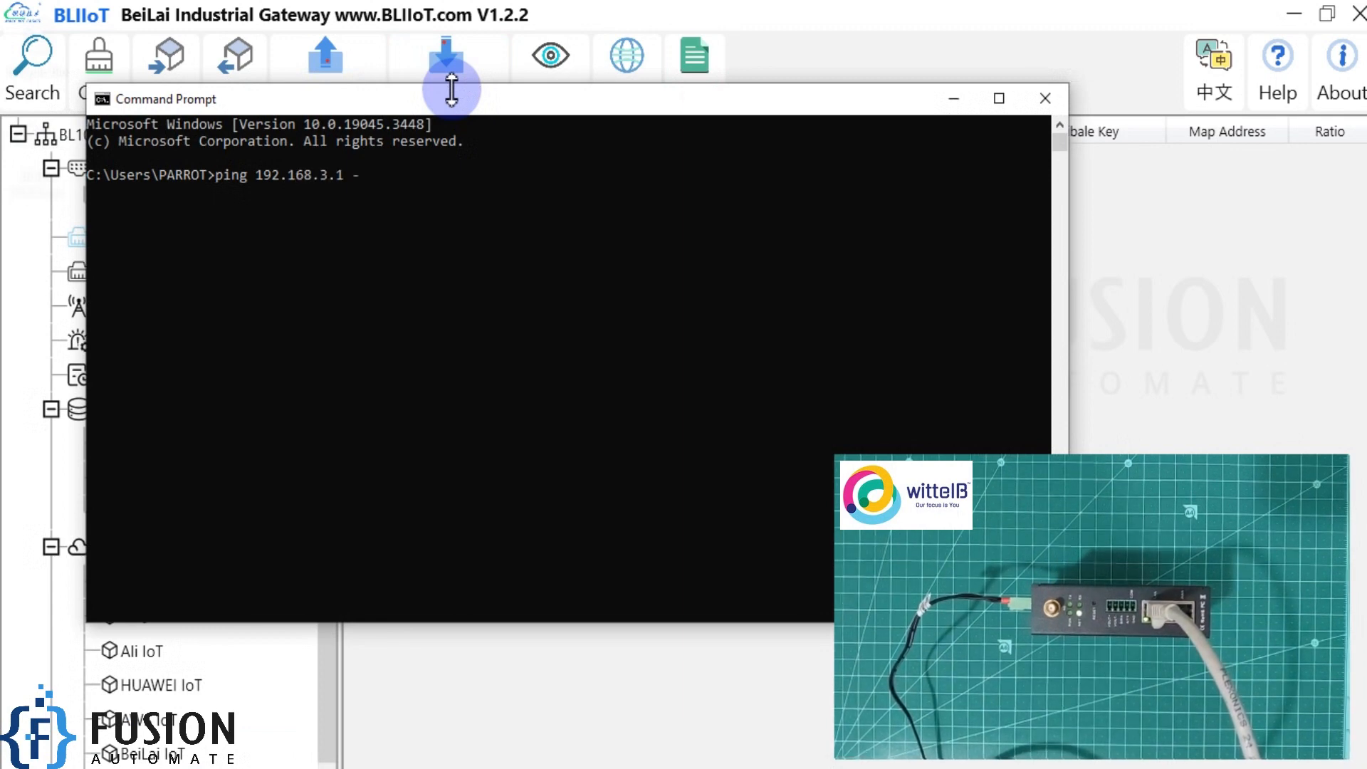
{"action": "key", "text": "Return"}
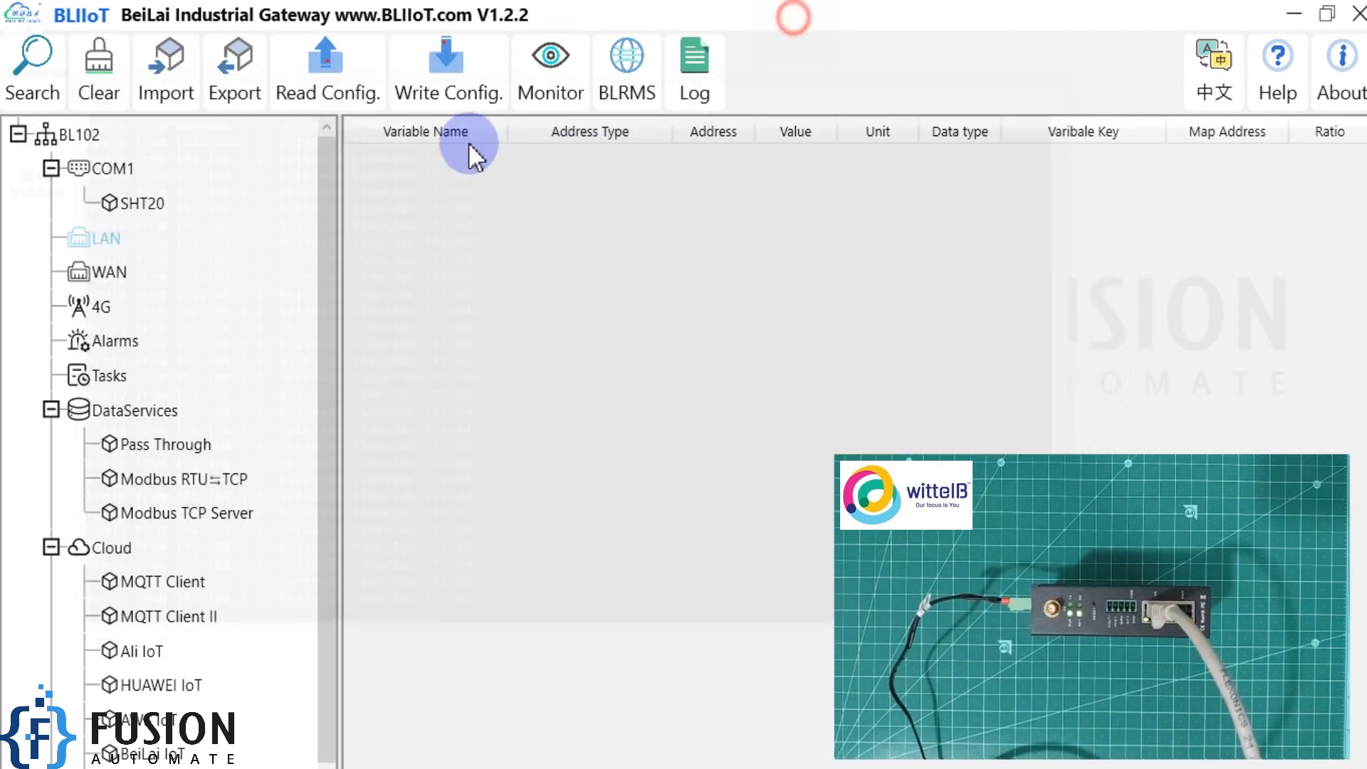
Write the configuration to the gateway from the BLIIoT software and search for the device again.
{"action": "left_click", "coordinate": [430, 74]}
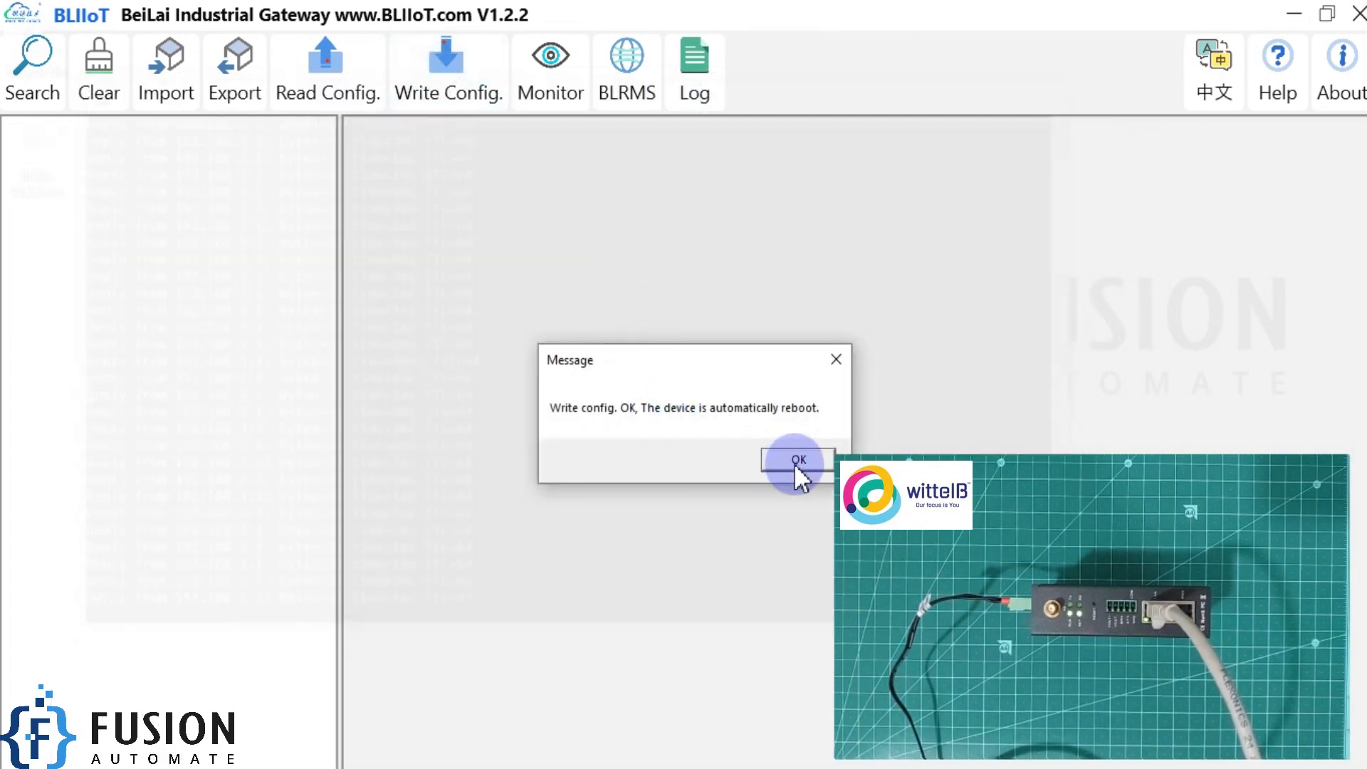
{"action": "left_click", "coordinate": [798, 460]}
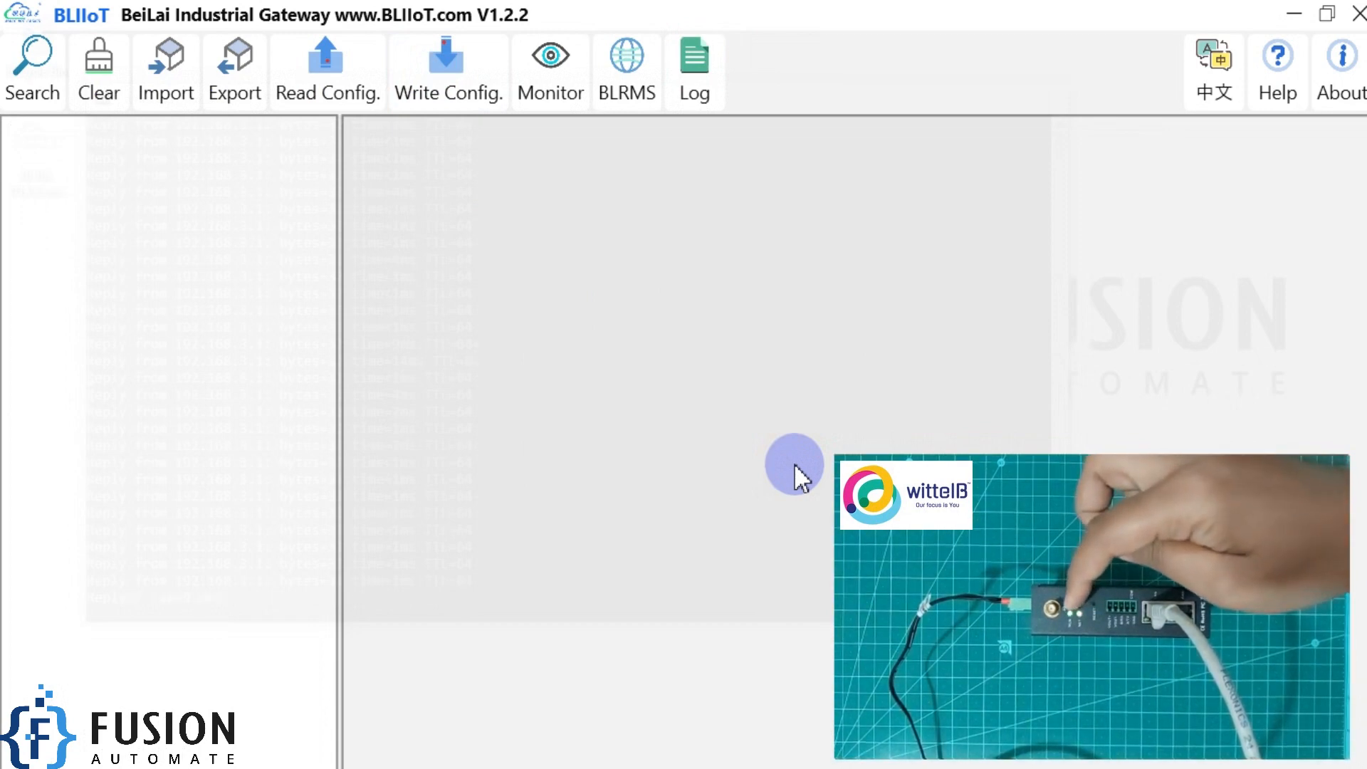
{"action": "left_click", "coordinate": [24, 79]}
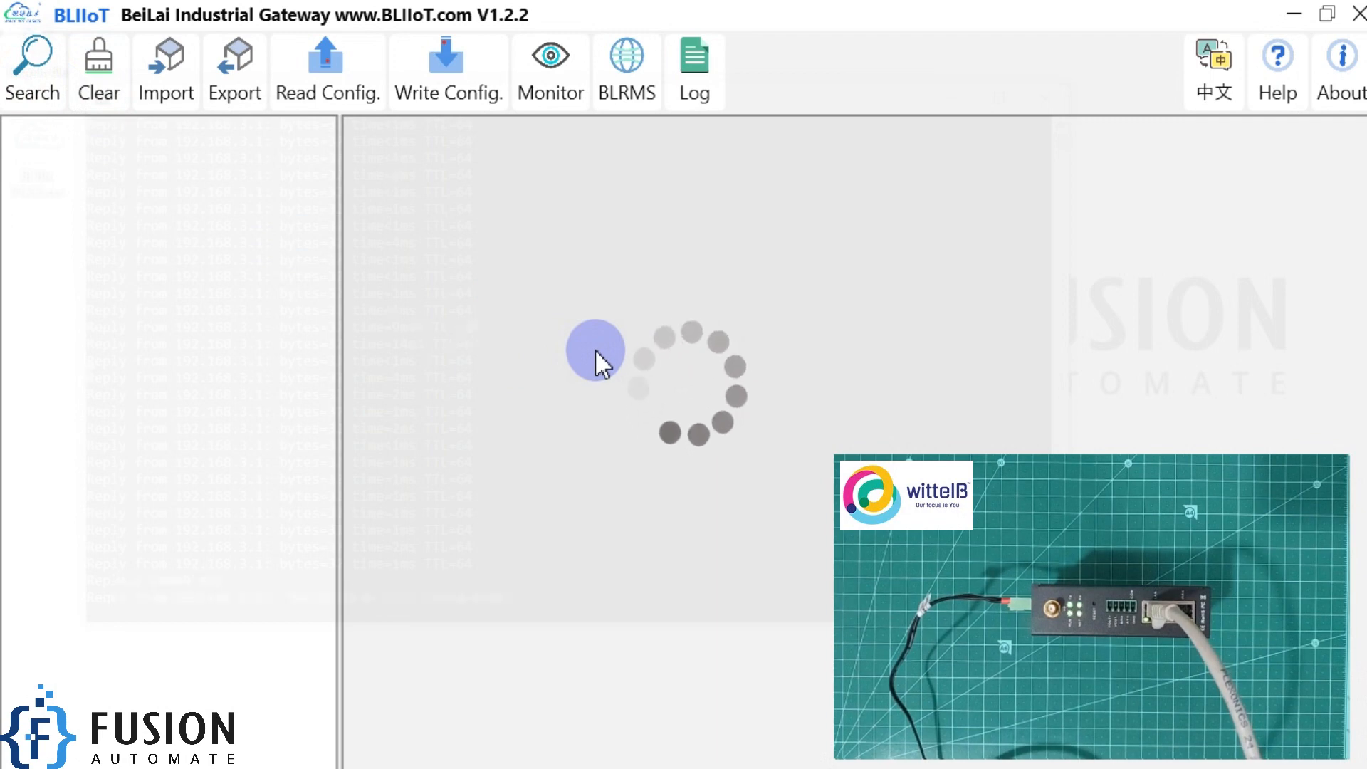
{"action": "left_click_drag", "start_coordinate": [687, 228], "coordinate": [549, 197]}
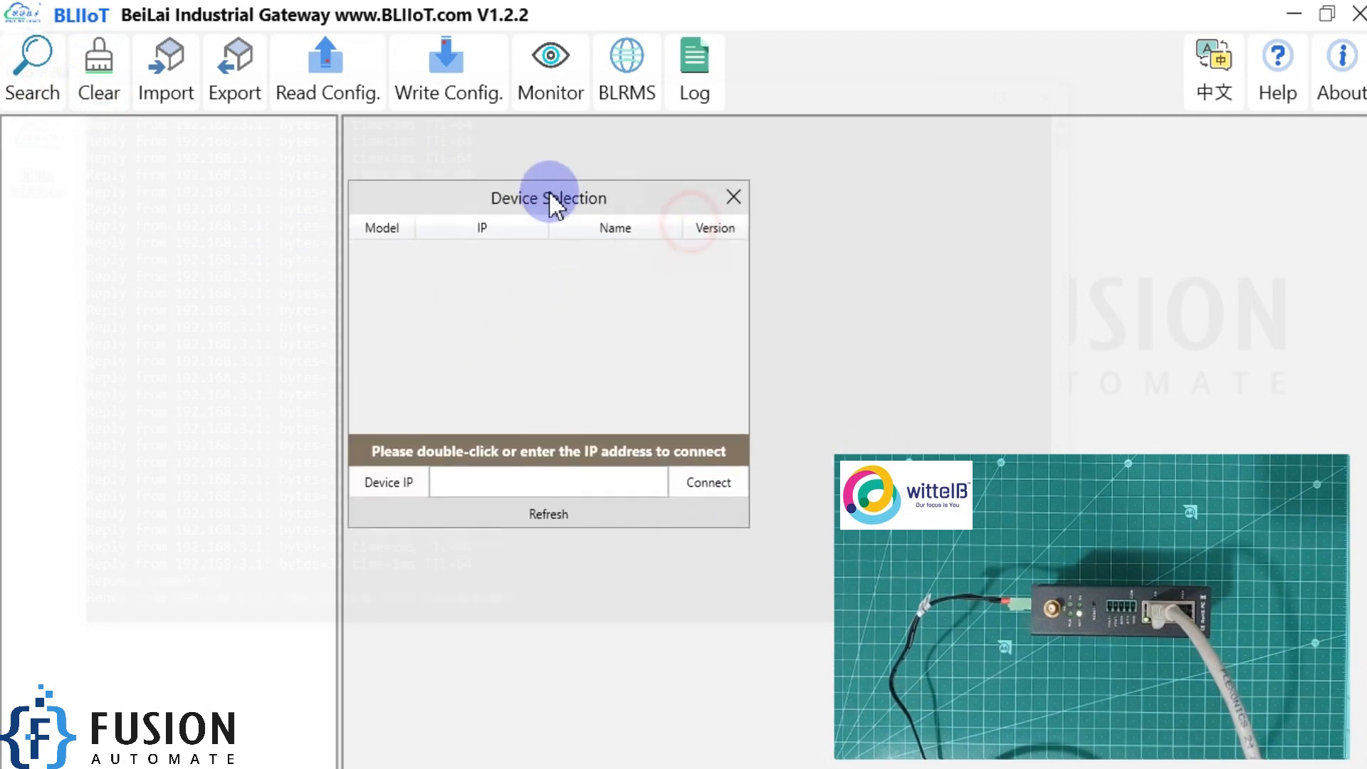
{"action": "left_click", "coordinate": [588, 523]}
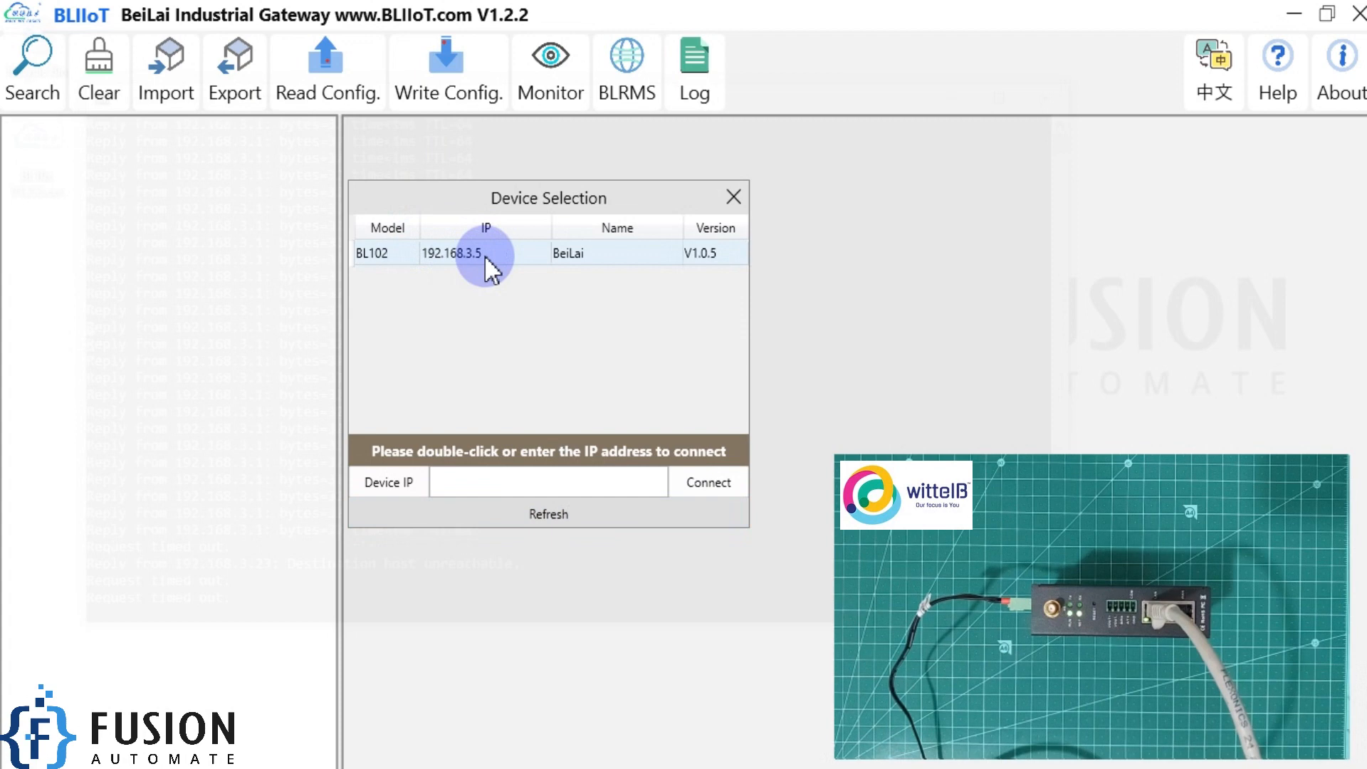
Switch to Command Prompt, stop the running ping and start a continuous ping to 192.168.3.5.
{"action": "key", "text": "alt+Tab"}
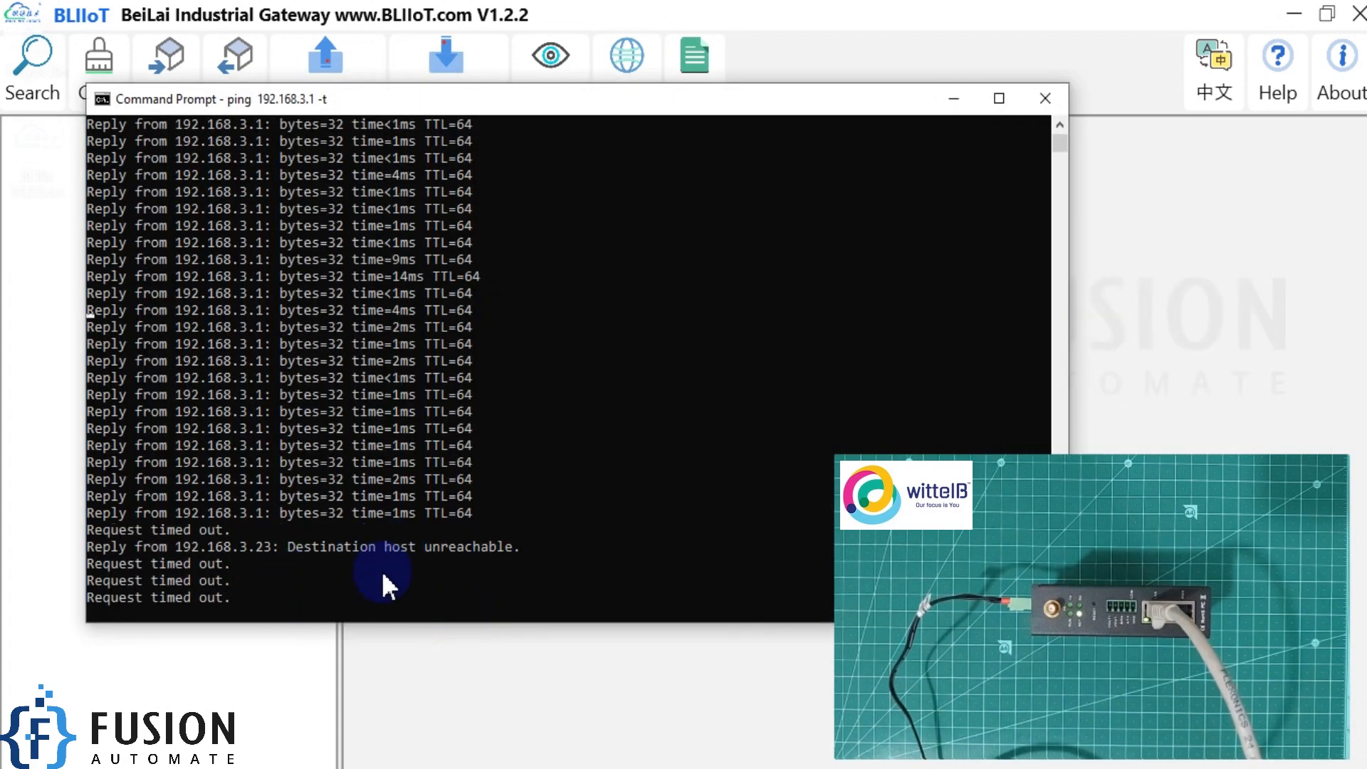
{"action": "key", "text": "ctrl+c"}
{"action": "key", "text": "Up"}
{"action": "key", "text": "Left"}
{"action": "key", "text": "Left"}
{"action": "key", "text": "Left"}
{"action": "key", "text": "Left"}
{"action": "key", "text": "Right"}
{"action": "key", "text": "BackSpace"}
{"action": "type", "text": "5"}
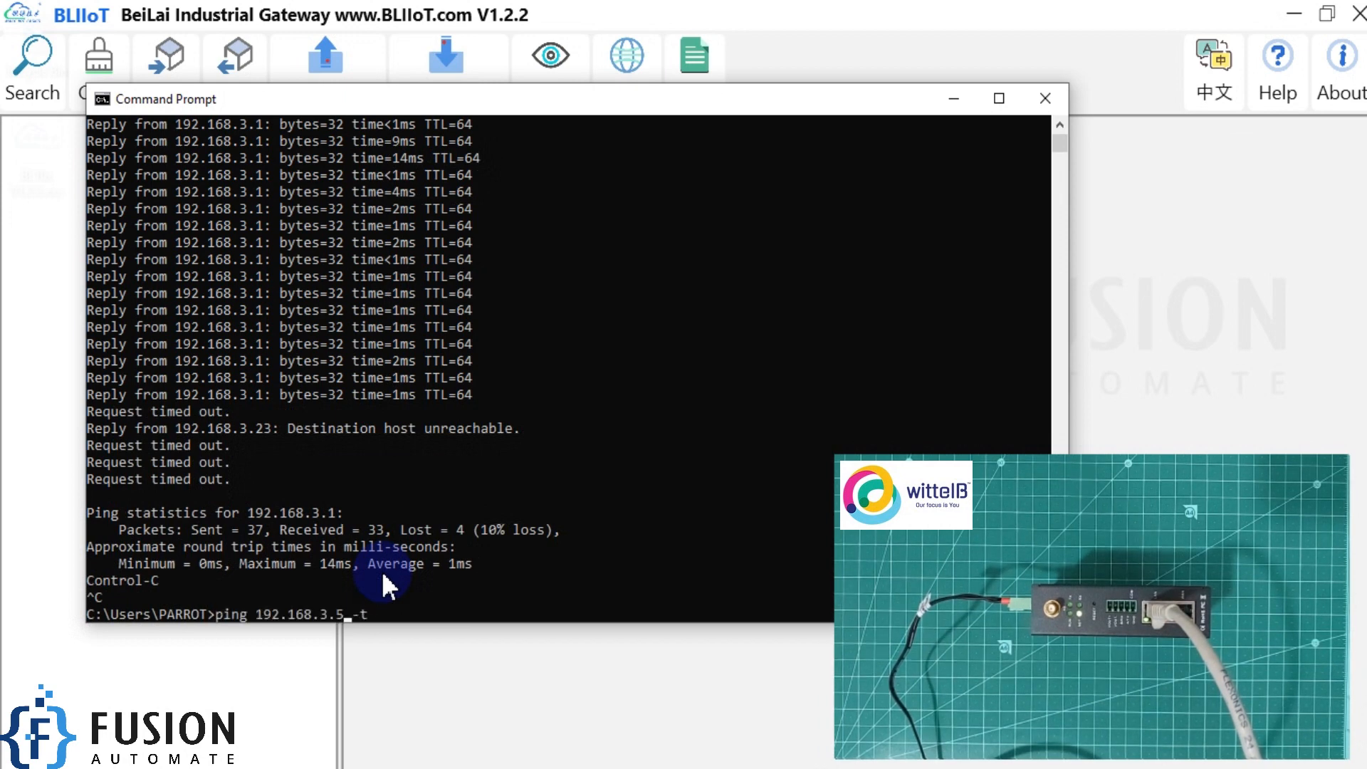
{"action": "key", "text": "Return"}
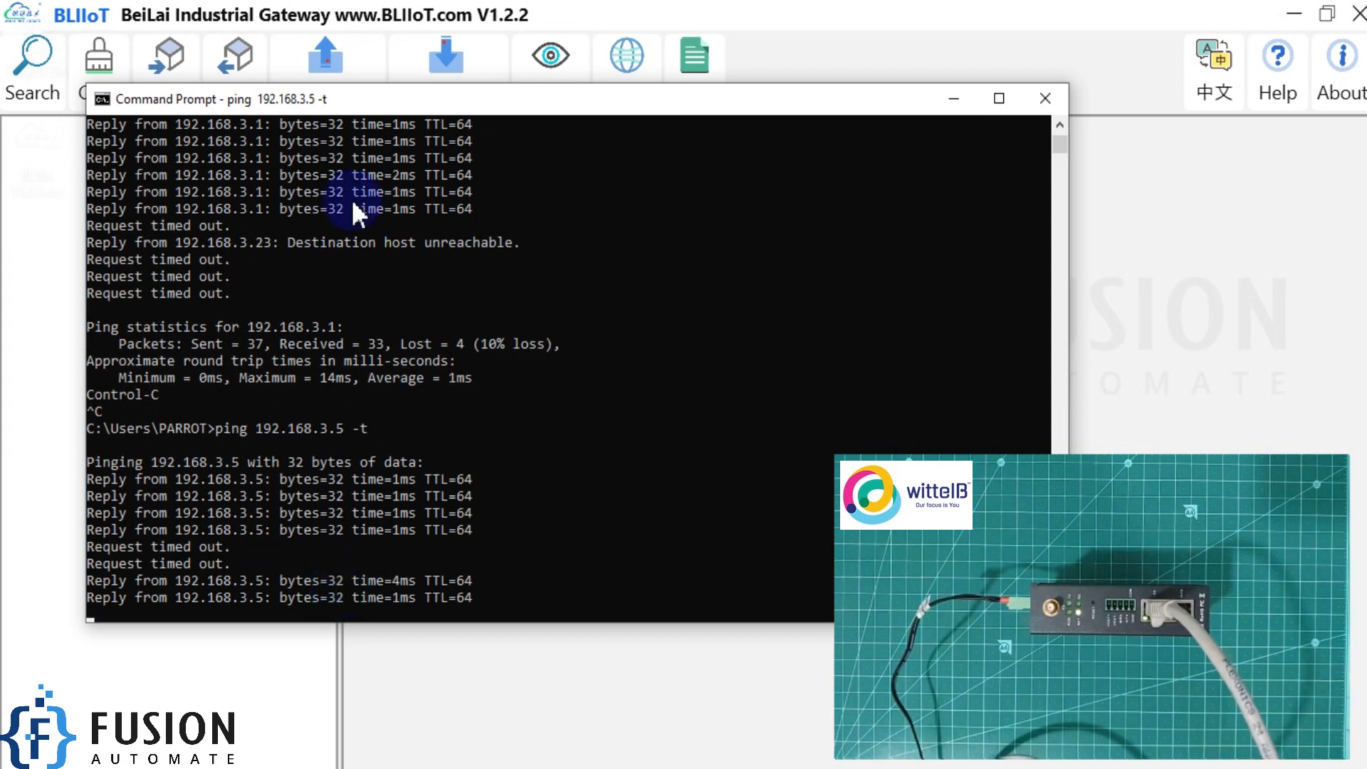
Return to the BLIIoT software, connect to the BL102 at 192.168.3.5 and log in with the device password.
{"action": "left_click", "coordinate": [507, 16]}
{"action": "double_click", "coordinate": [474, 252]}
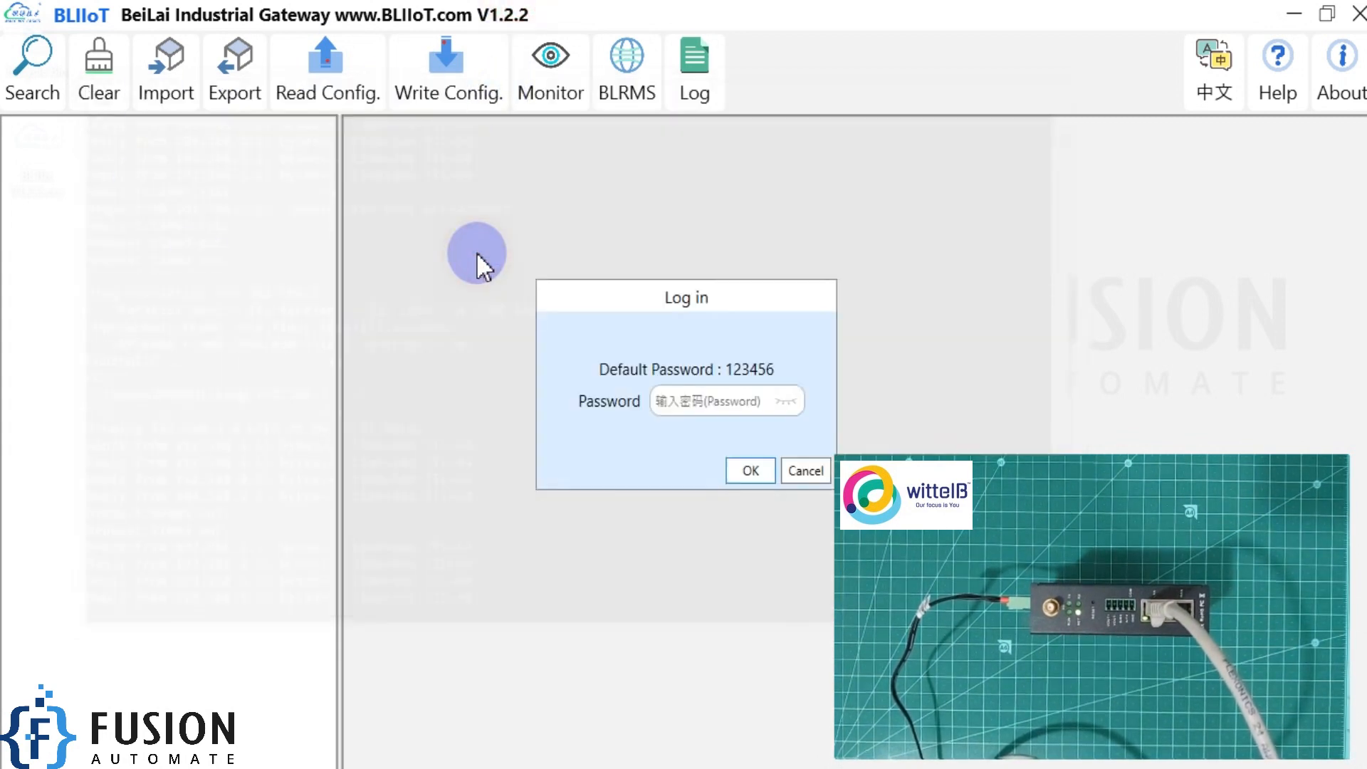
{"action": "left_click", "coordinate": [726, 399]}
{"action": "type", "text": "123456"}
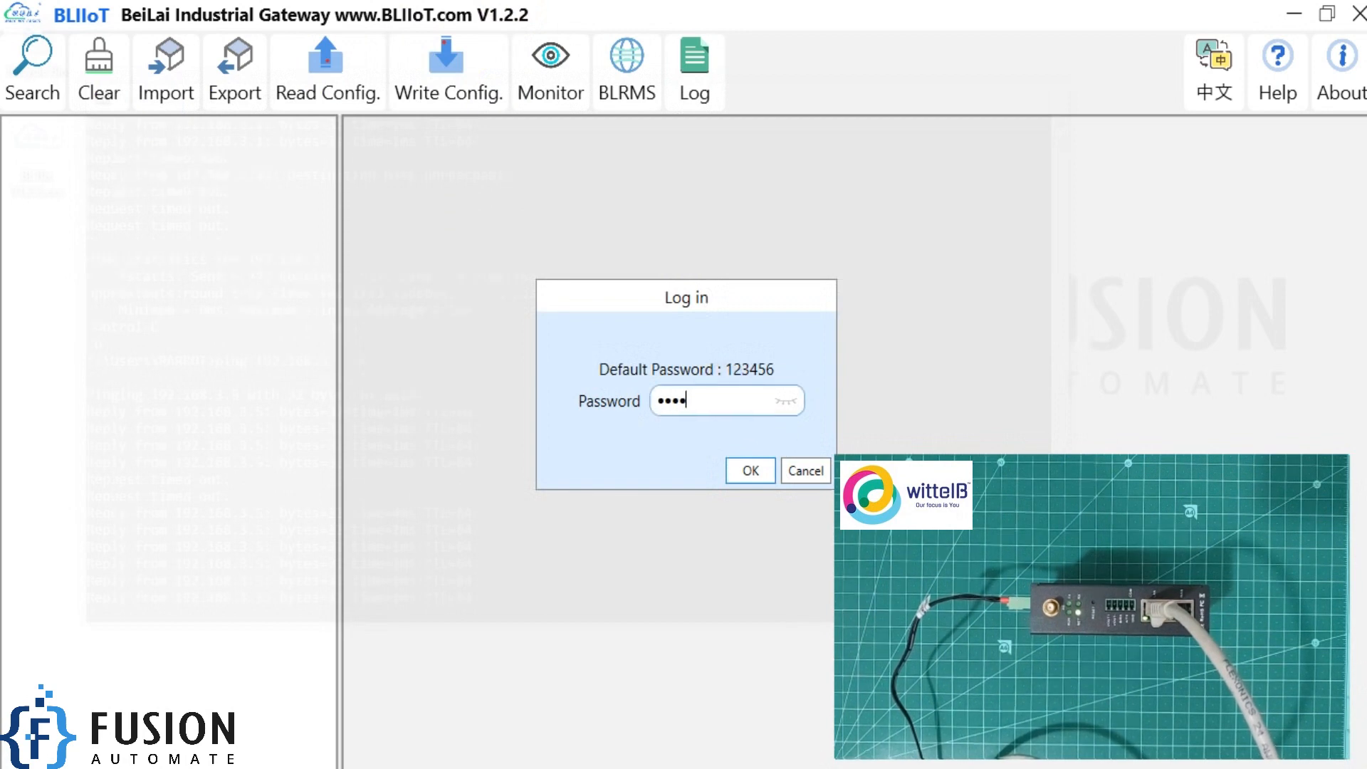
{"action": "left_click", "coordinate": [736, 471]}
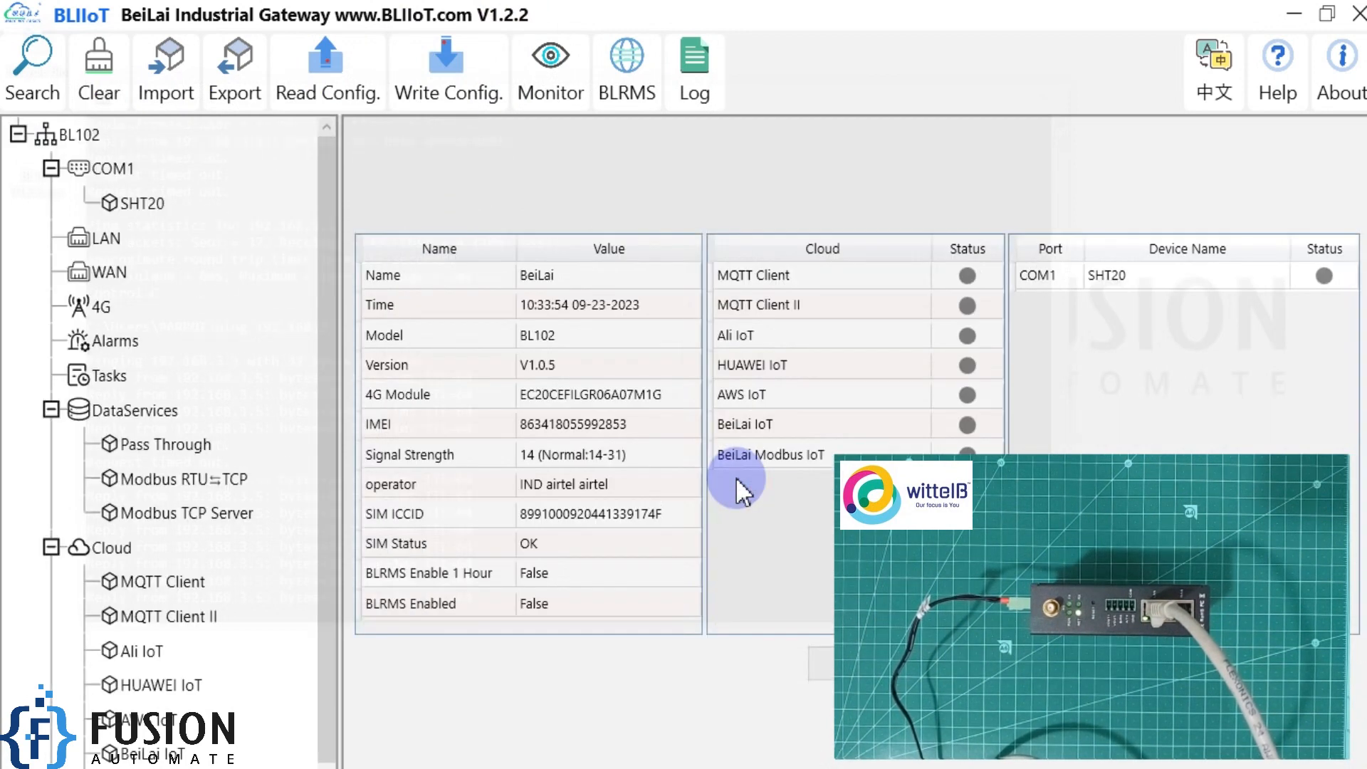
Set the LAN port's IP address to 192.168.3.1 and write the configuration to the gateway.
{"action": "left_click", "coordinate": [94, 241]}
{"action": "left_click", "coordinate": [94, 242]}
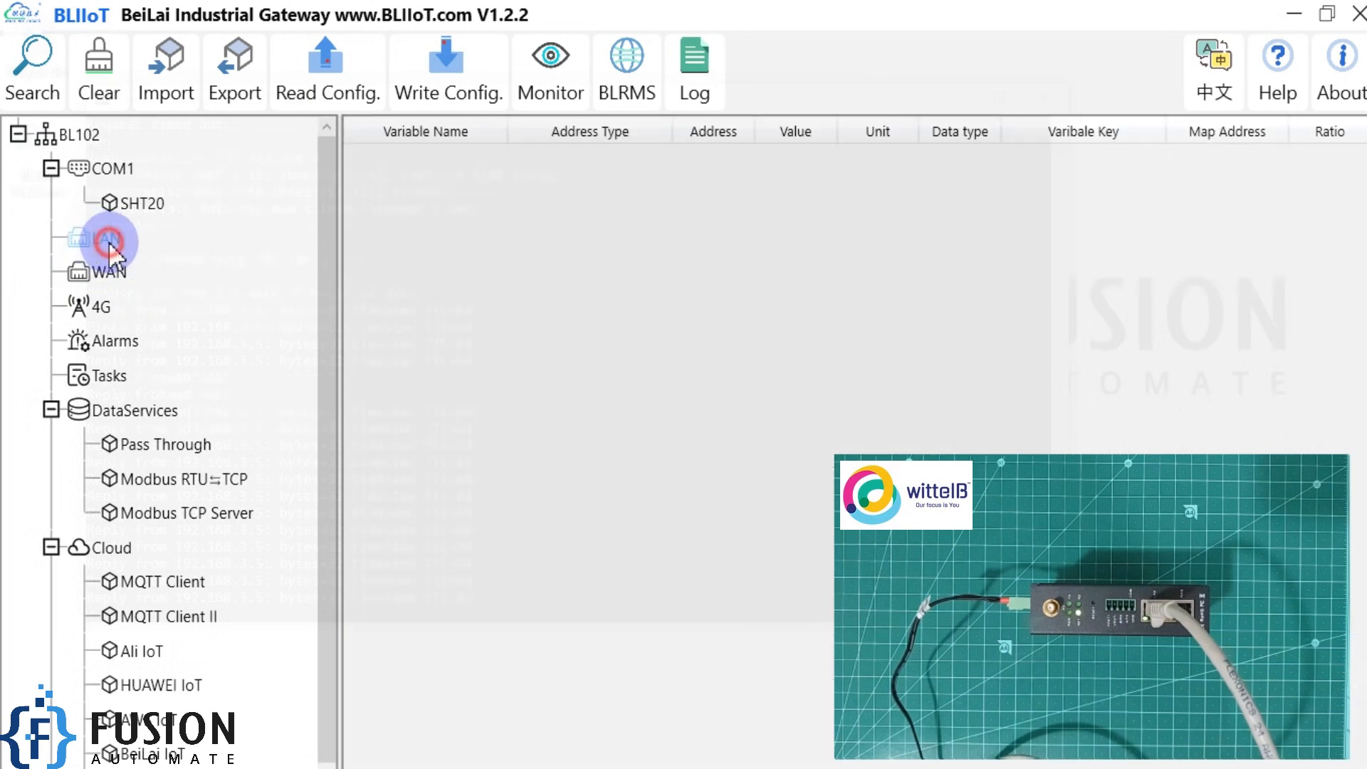
{"action": "left_click_drag", "start_coordinate": [647, 248], "coordinate": [509, 251]}
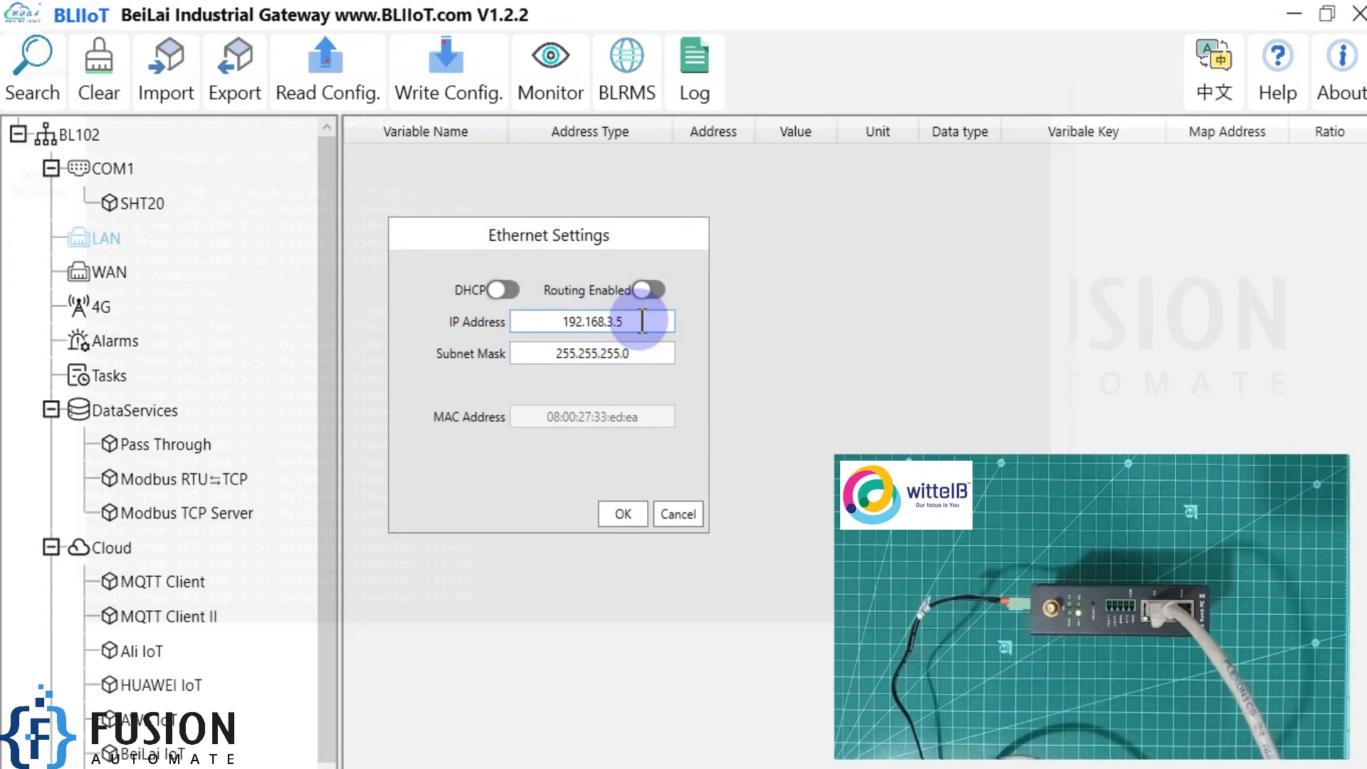
{"action": "key", "text": "BackSpace"}
{"action": "type", "text": "1"}
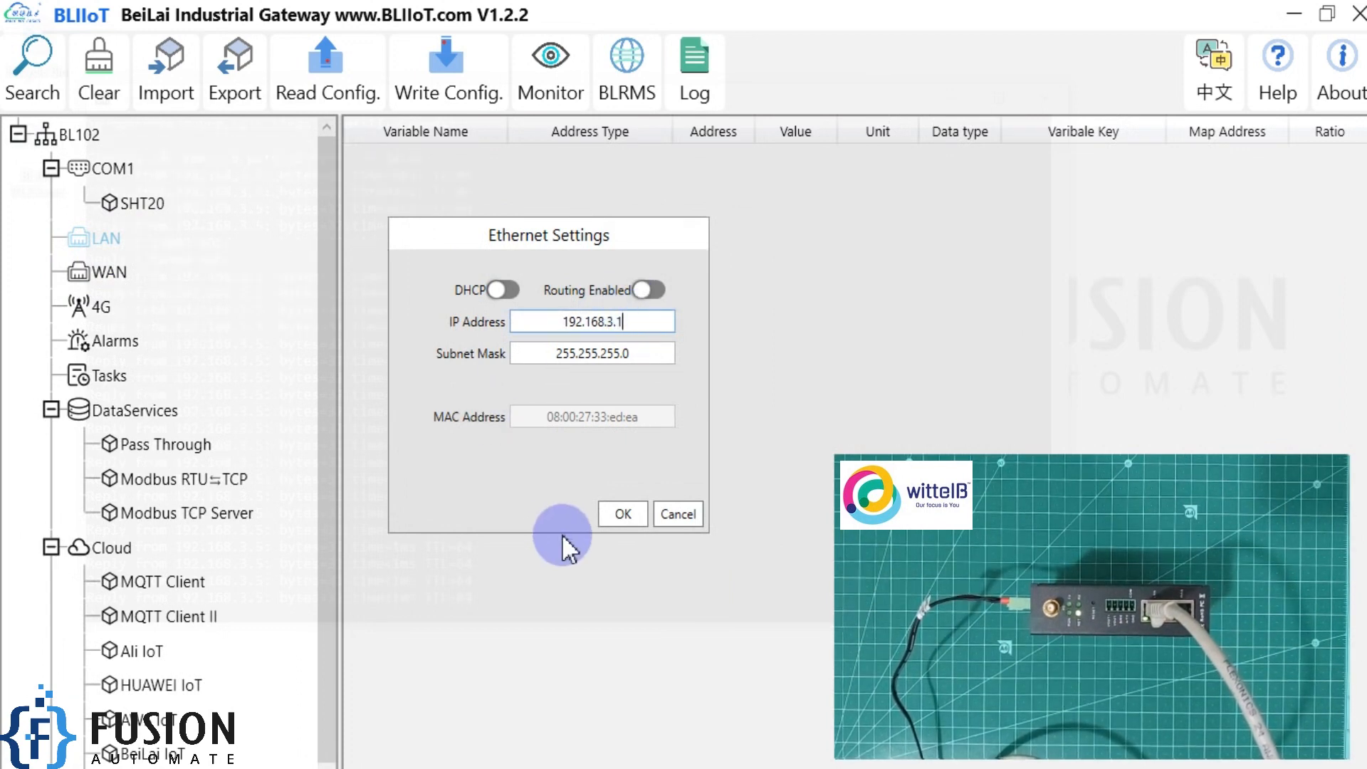
{"action": "left_click", "coordinate": [625, 512]}
{"action": "left_click", "coordinate": [687, 418]}
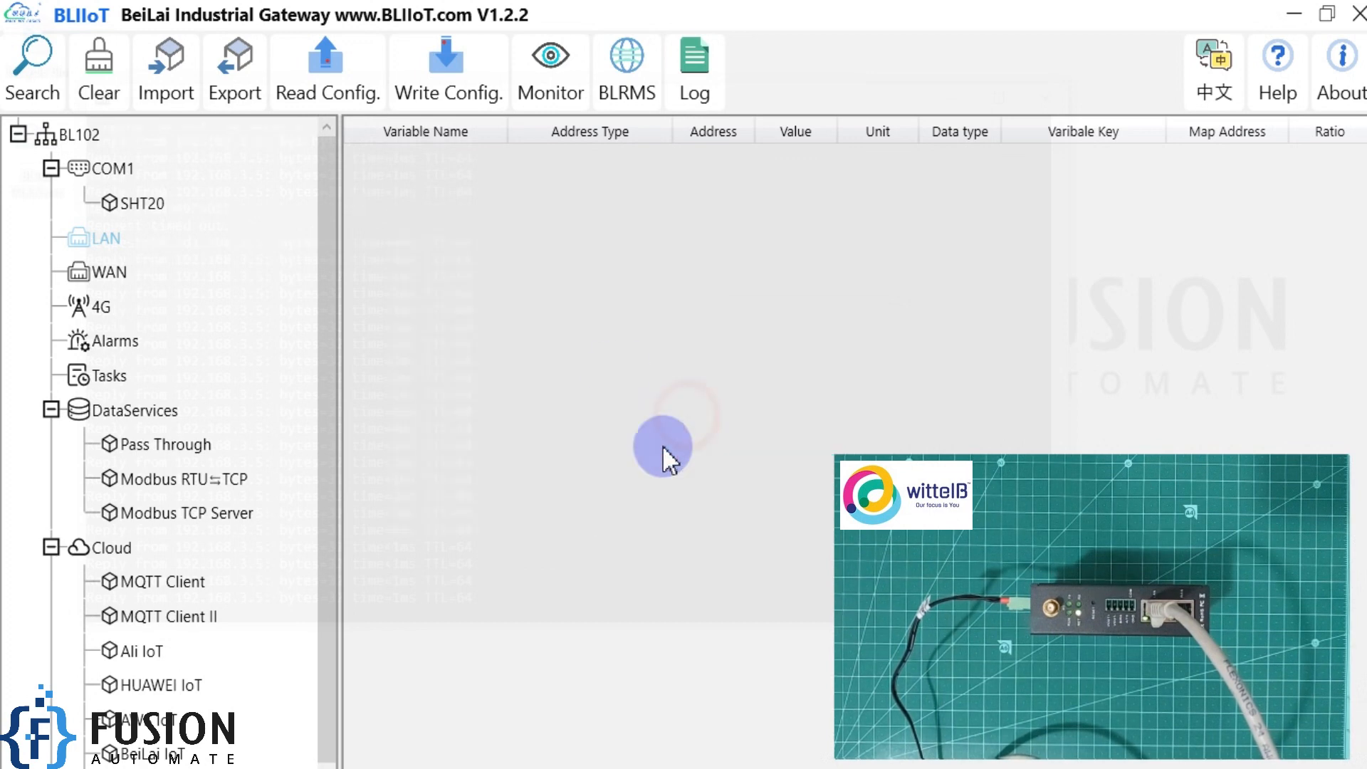
{"action": "left_click", "coordinate": [430, 62]}
{"action": "left_click", "coordinate": [781, 460]}
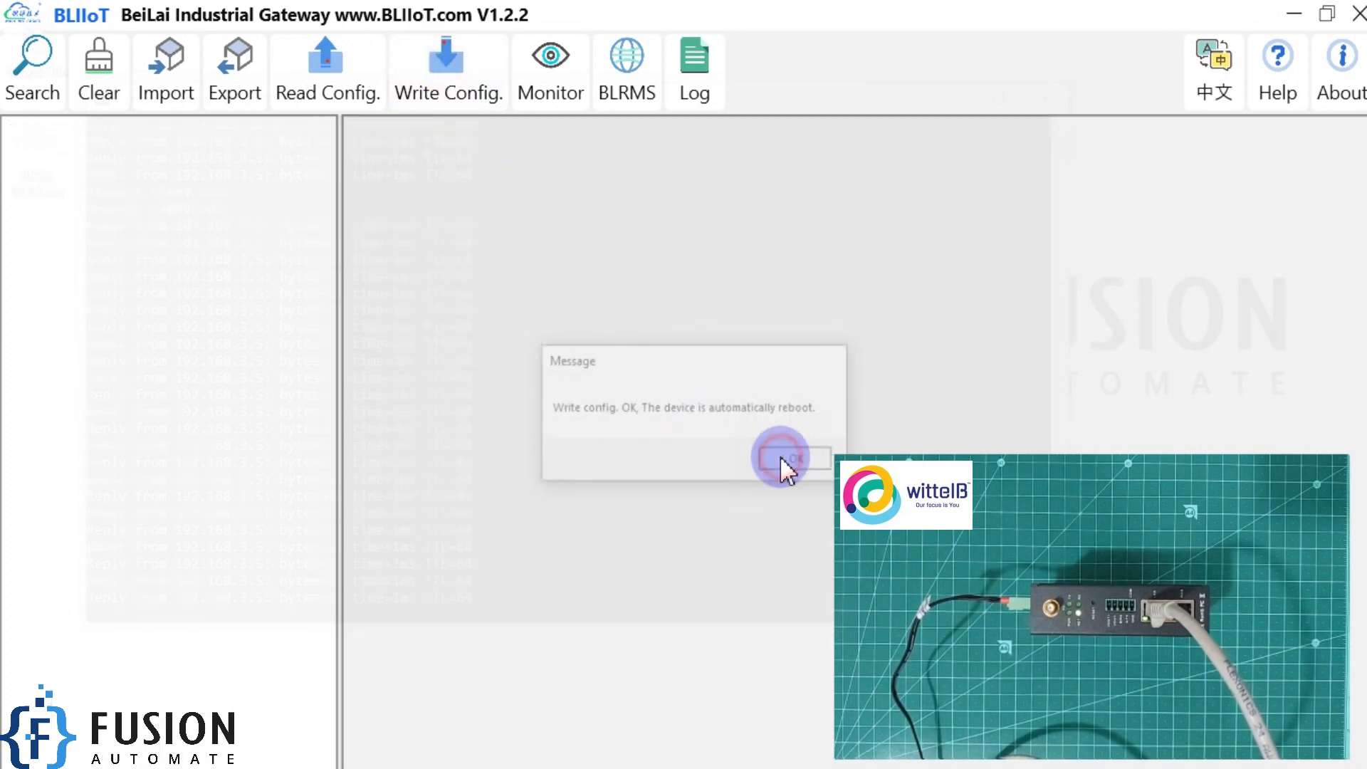
Switch to Command Prompt, stop the running ping and start a continuous ping to 192.168.3.1.
{"action": "key", "text": "alt+Tab"}
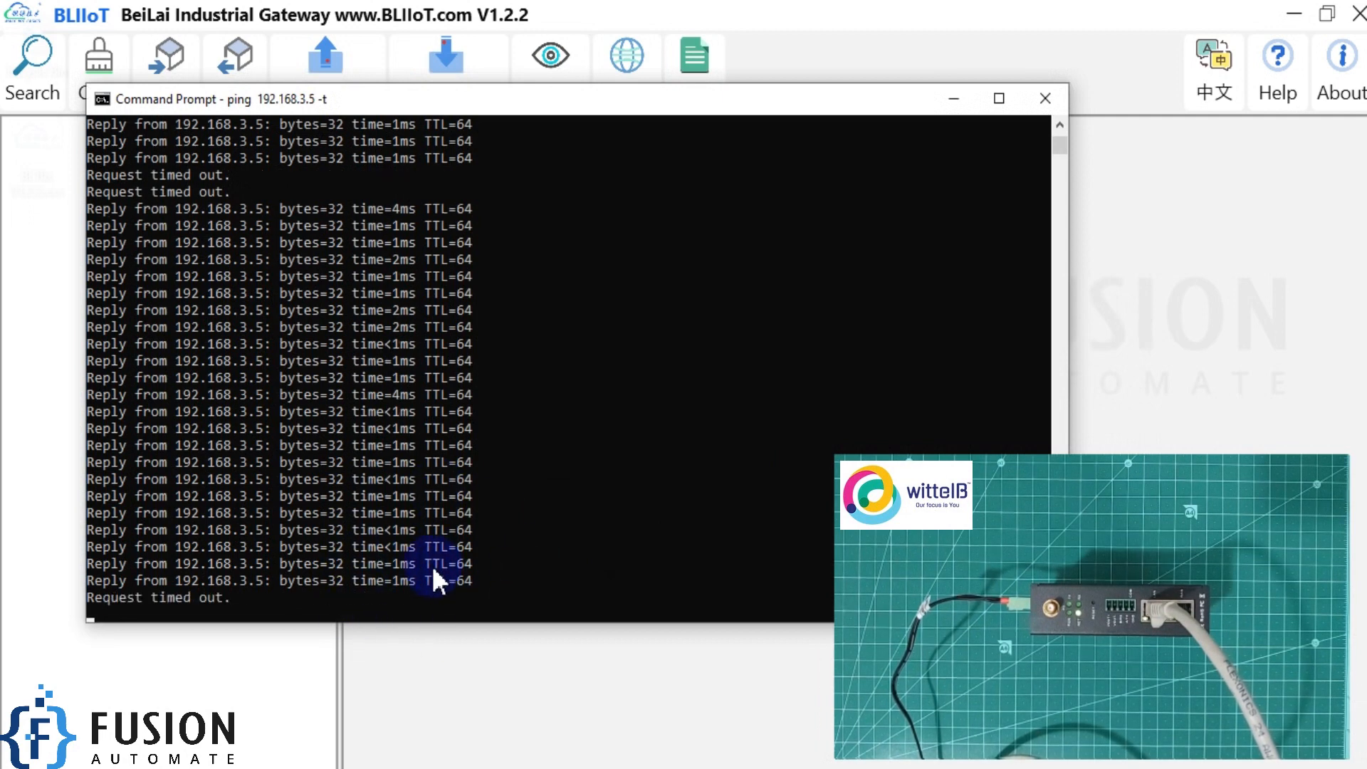
{"action": "key", "text": "ctrl+c"}
{"action": "type", "text": "ping 192.168.3.1 -t"}
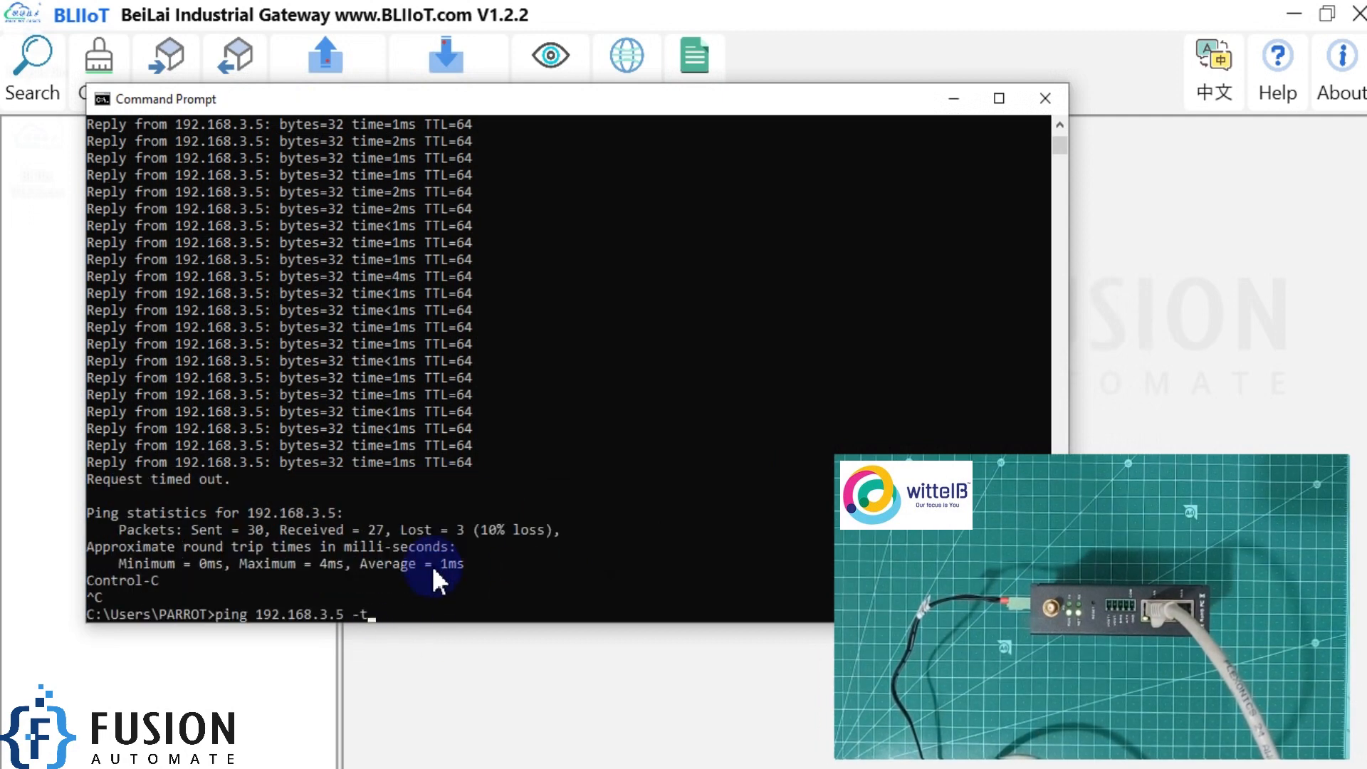
{"action": "key", "text": "Return"}
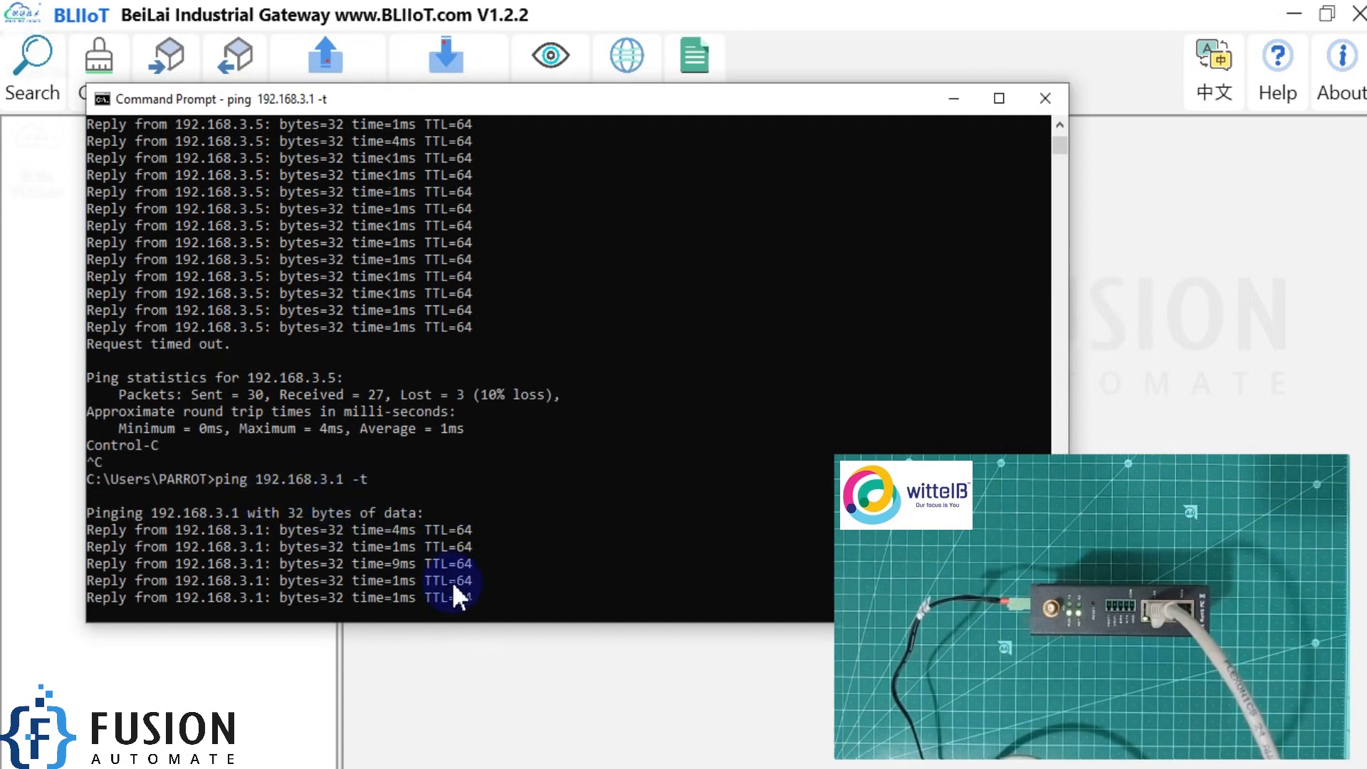
Return to the BLIIoT software and search for connected gateway devices.
{"action": "left_click", "coordinate": [818, 14]}
{"action": "left_click", "coordinate": [34, 65]}
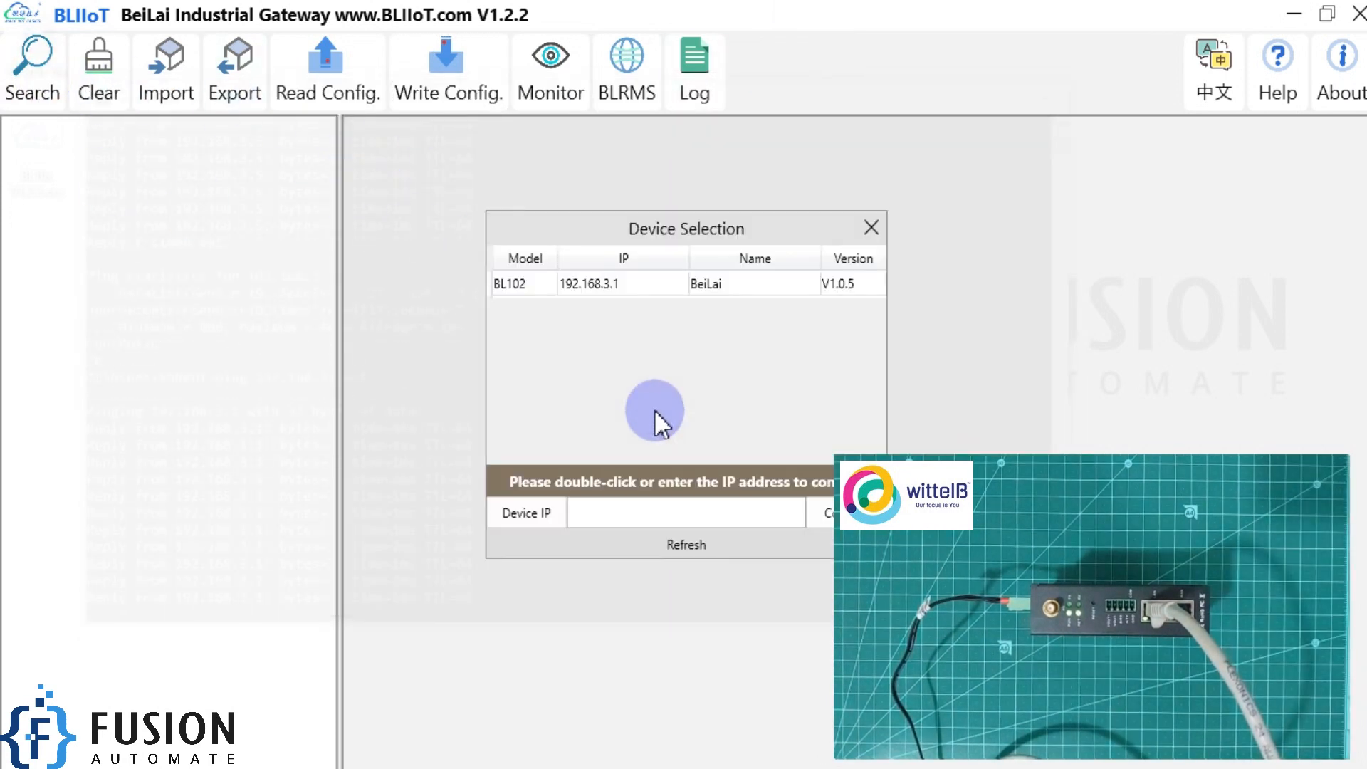
{"action": "left_click_drag", "start_coordinate": [668, 228], "coordinate": [539, 182]}
{"action": "left_click", "coordinate": [29, 71]}
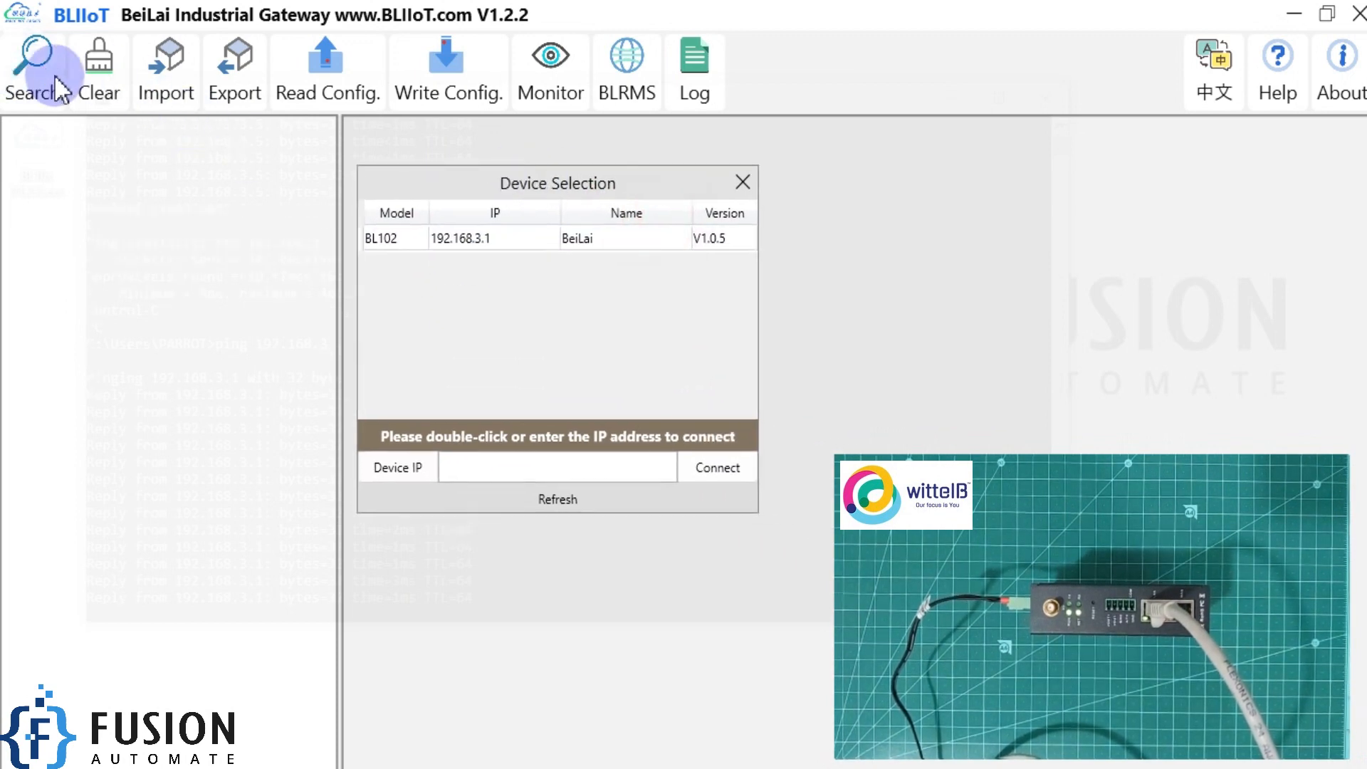
Connect to the listed BL102 at 192.168.3.1 and log in with the device password.
{"action": "double_click", "coordinate": [510, 242]}
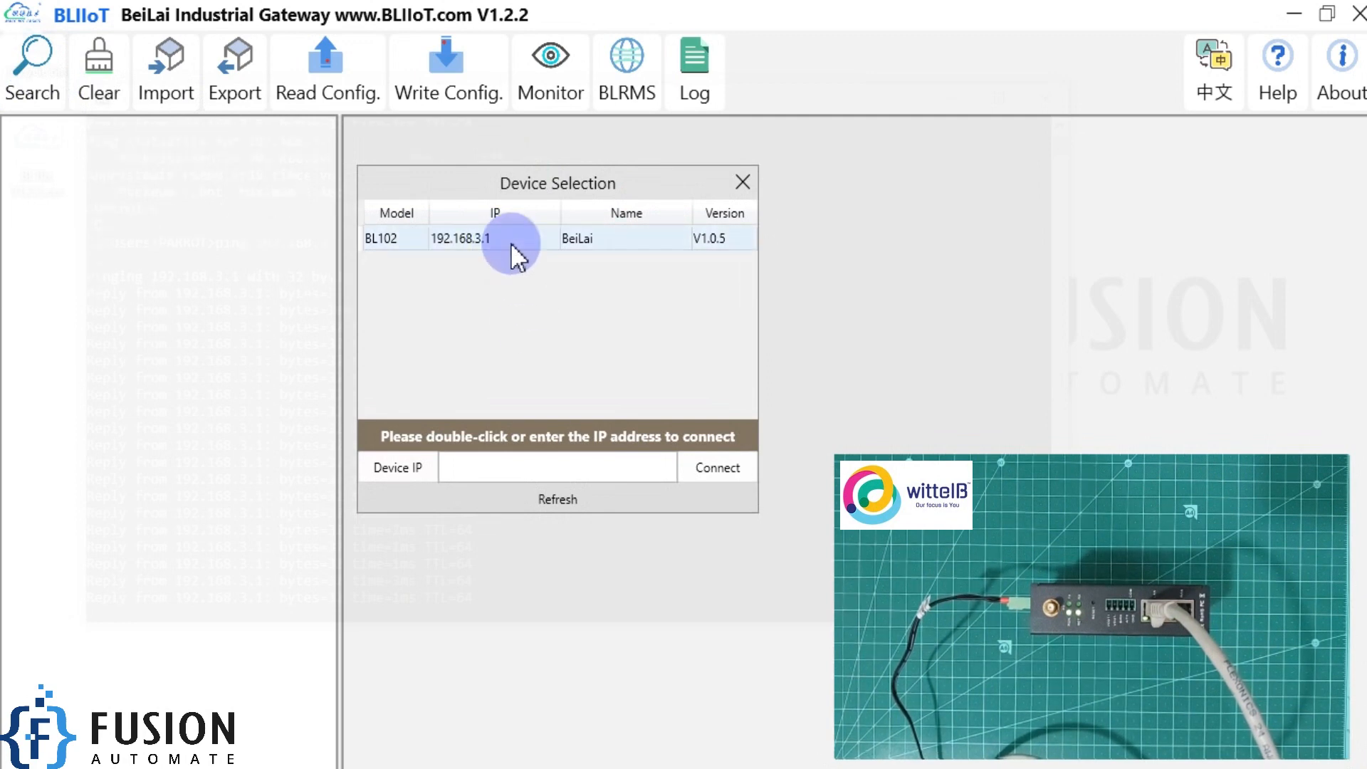
{"action": "left_click", "coordinate": [711, 403]}
{"action": "type", "text": "1"}
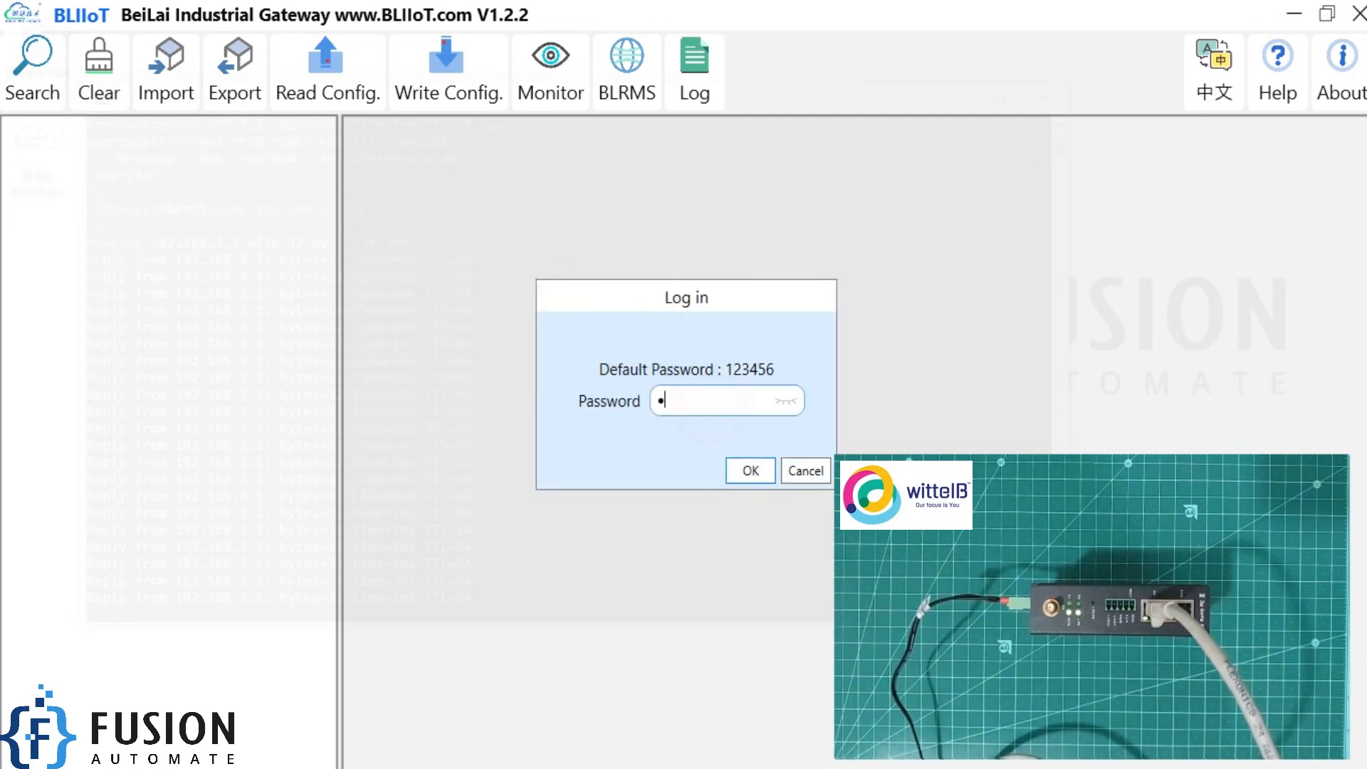
{"action": "left_click", "coordinate": [750, 470]}
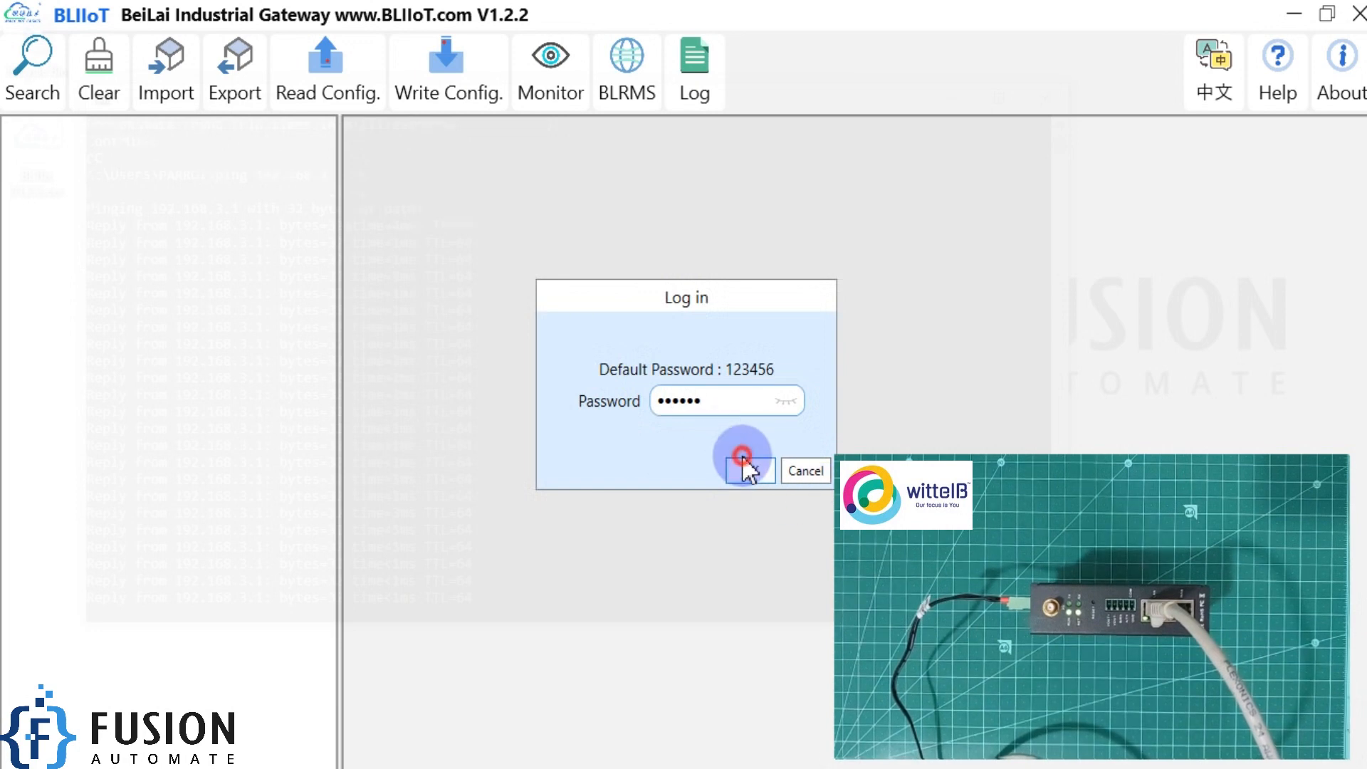